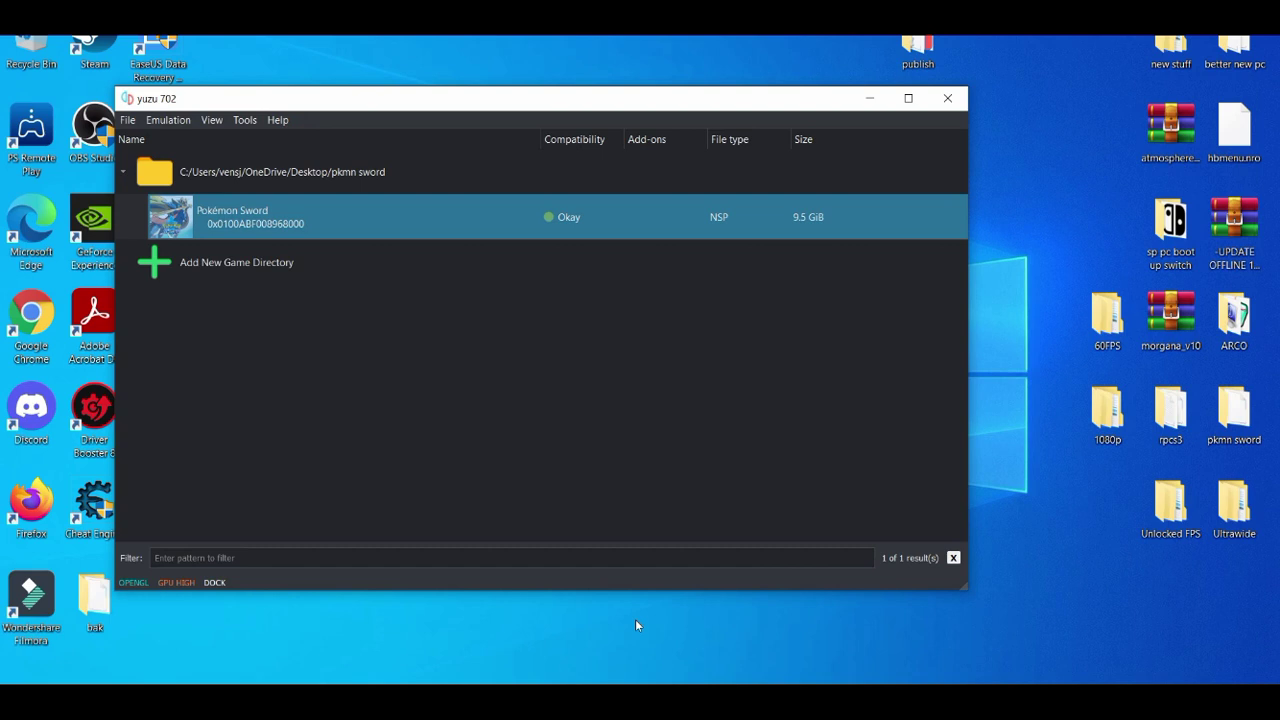
- Open the emulator configuration and set the CPU accuracy to Unsafe
left_click(178, 120)
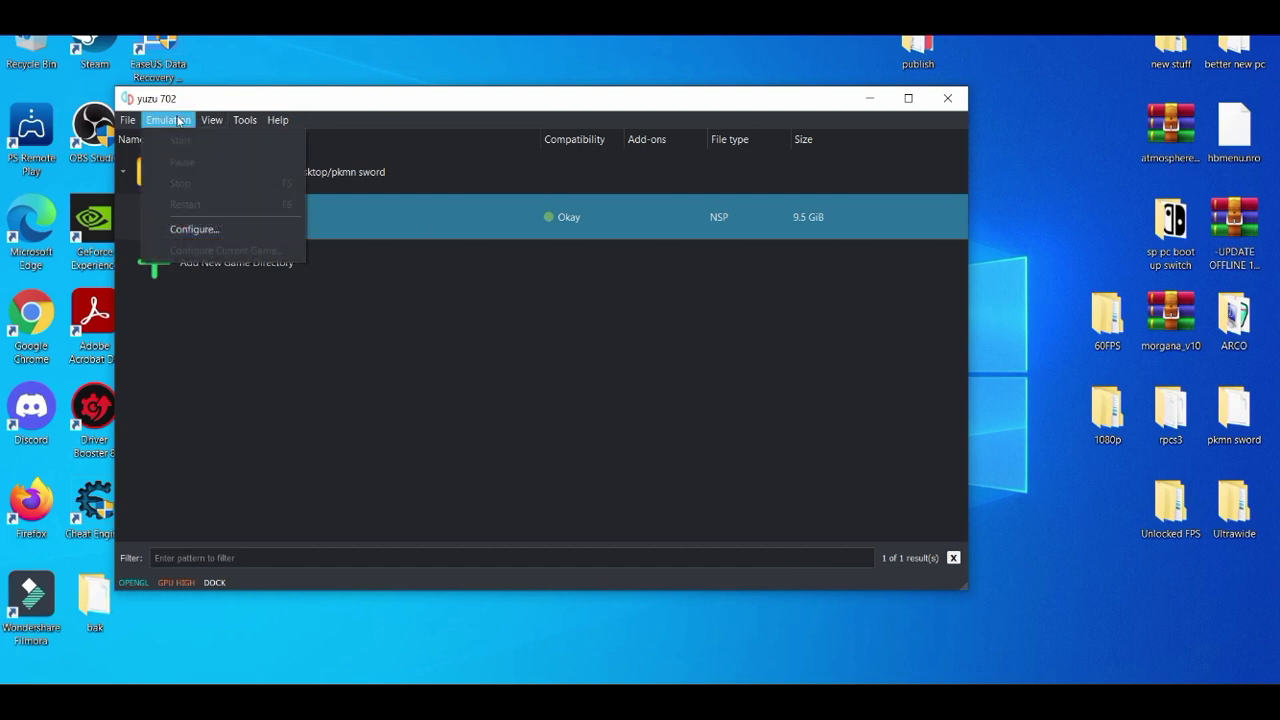
left_click(184, 229)
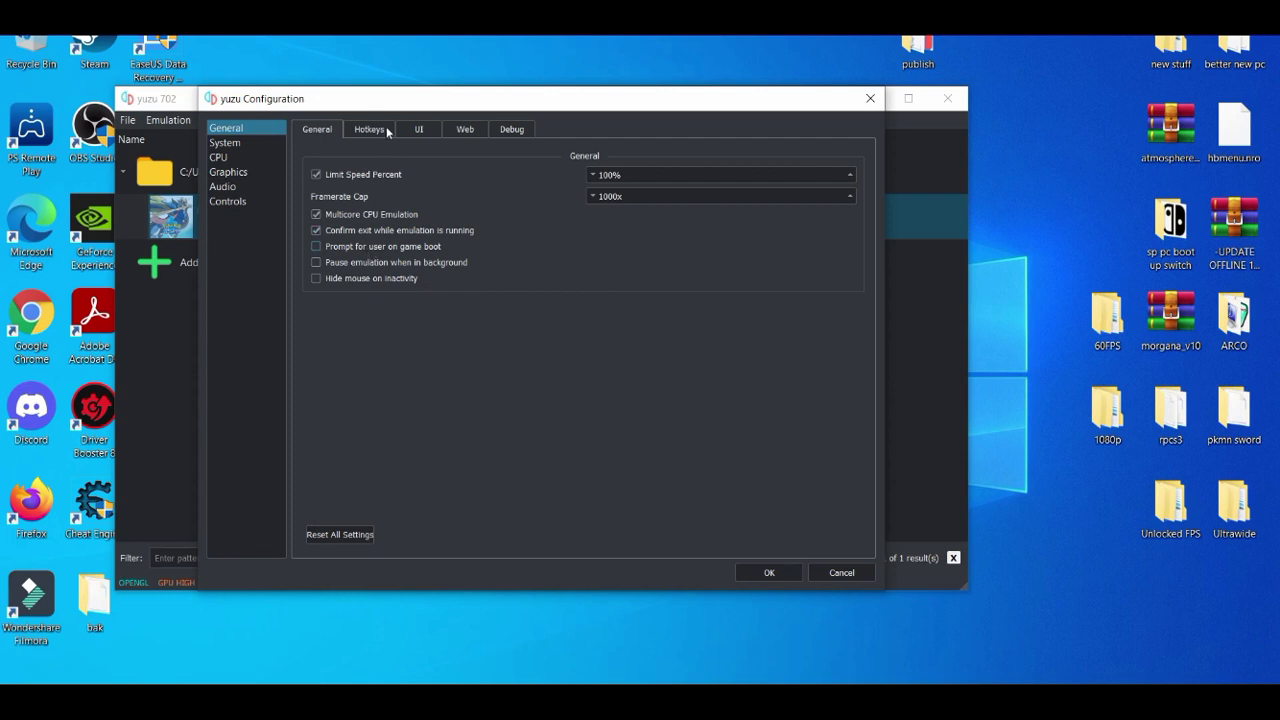
left_click(265, 147)
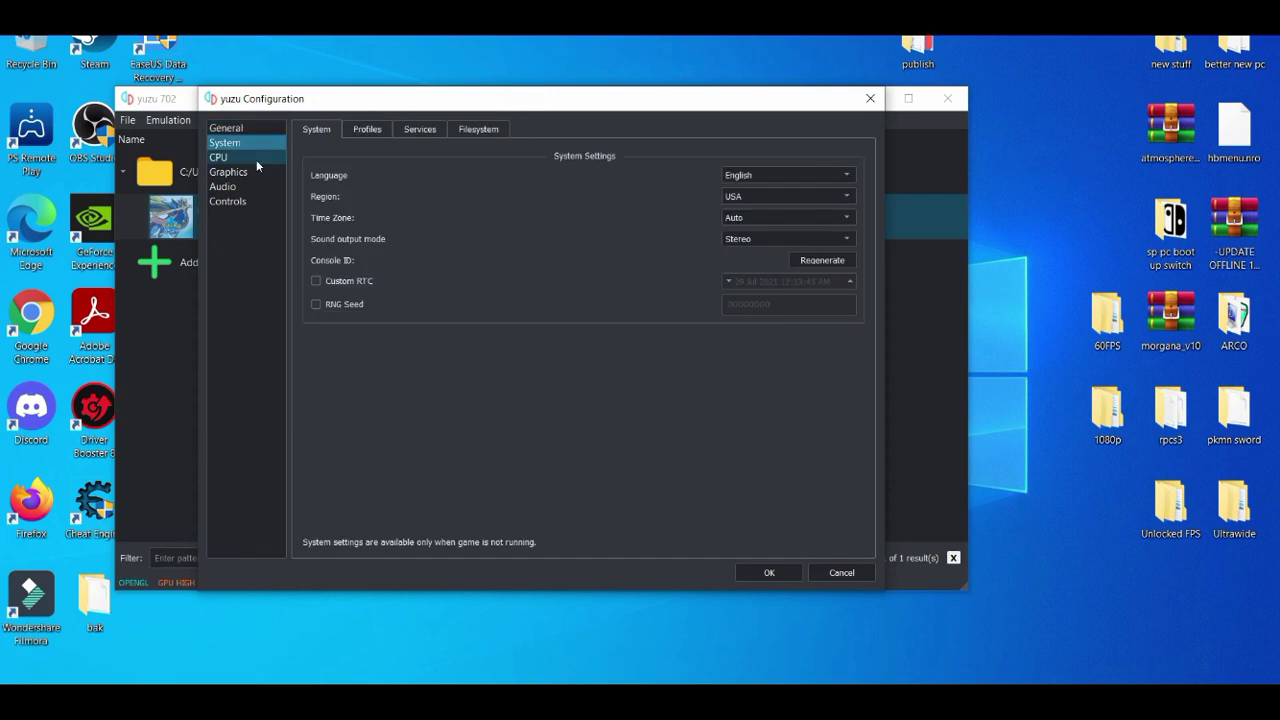
left_click(256, 160)
left_click(621, 178)
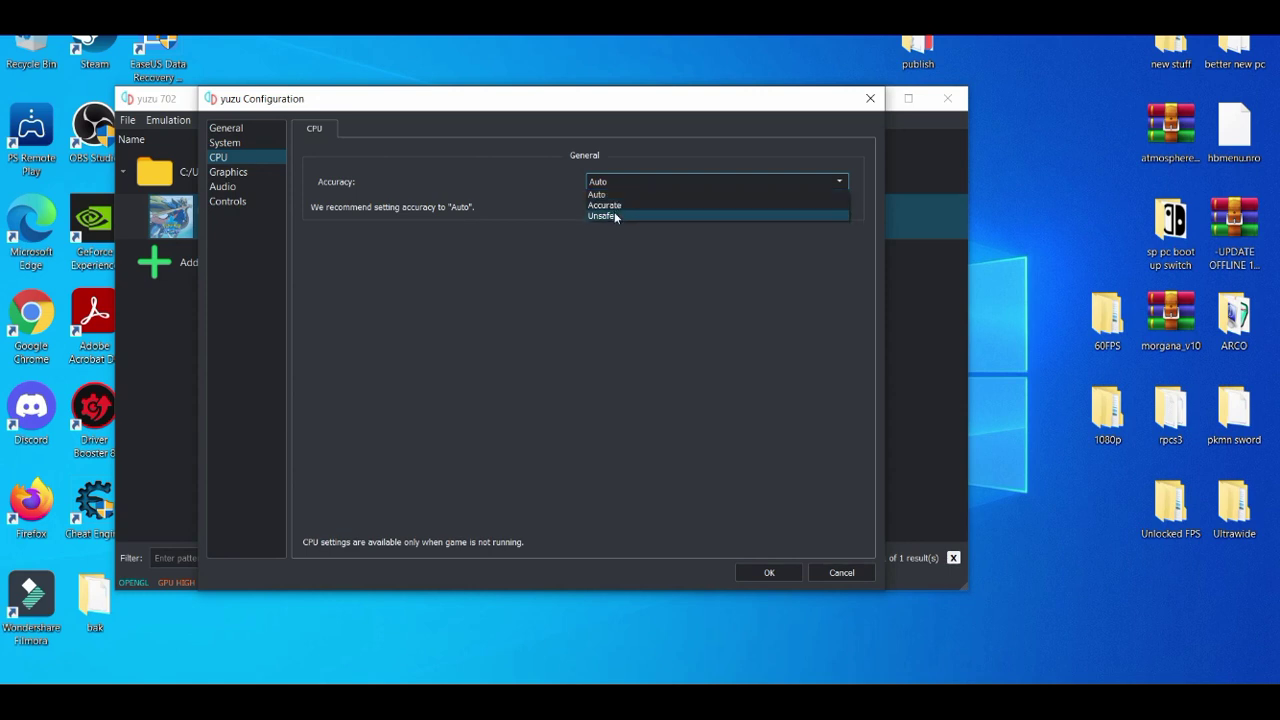
left_click(615, 216)
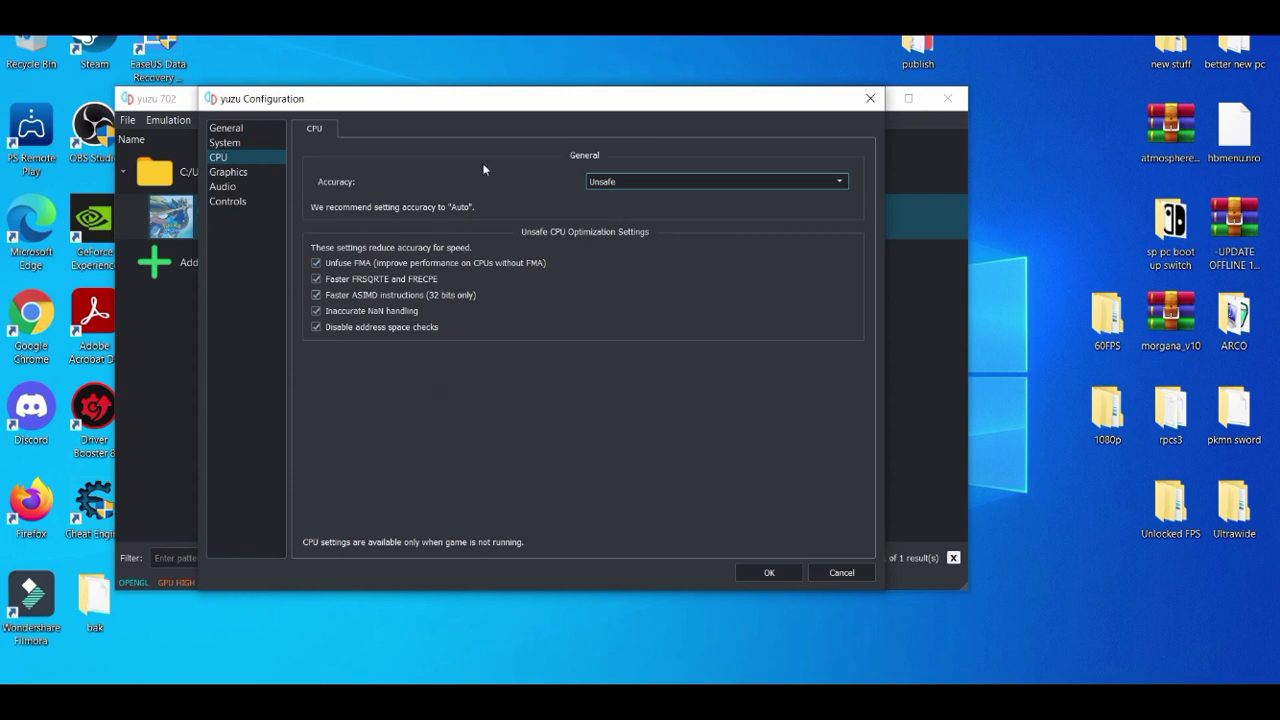
- Review the general graphics settings and the available API choices, keeping OpenGL
left_click(224, 174)
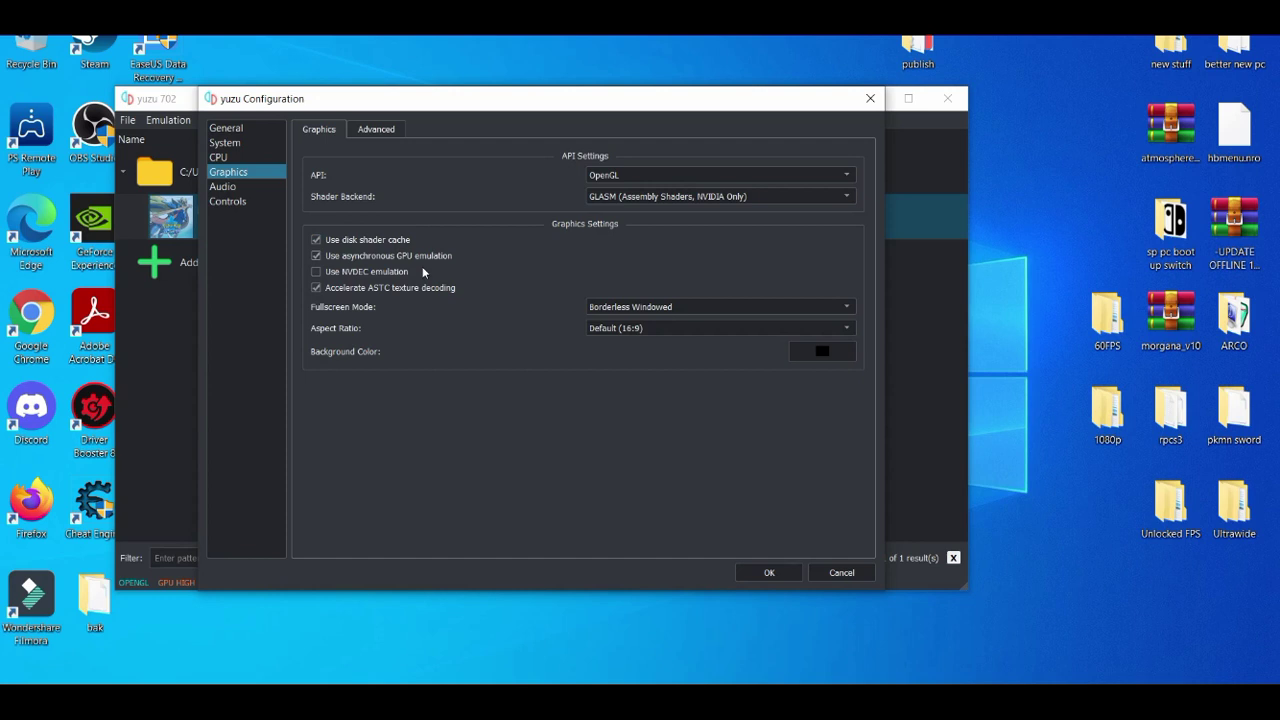
left_click(674, 177)
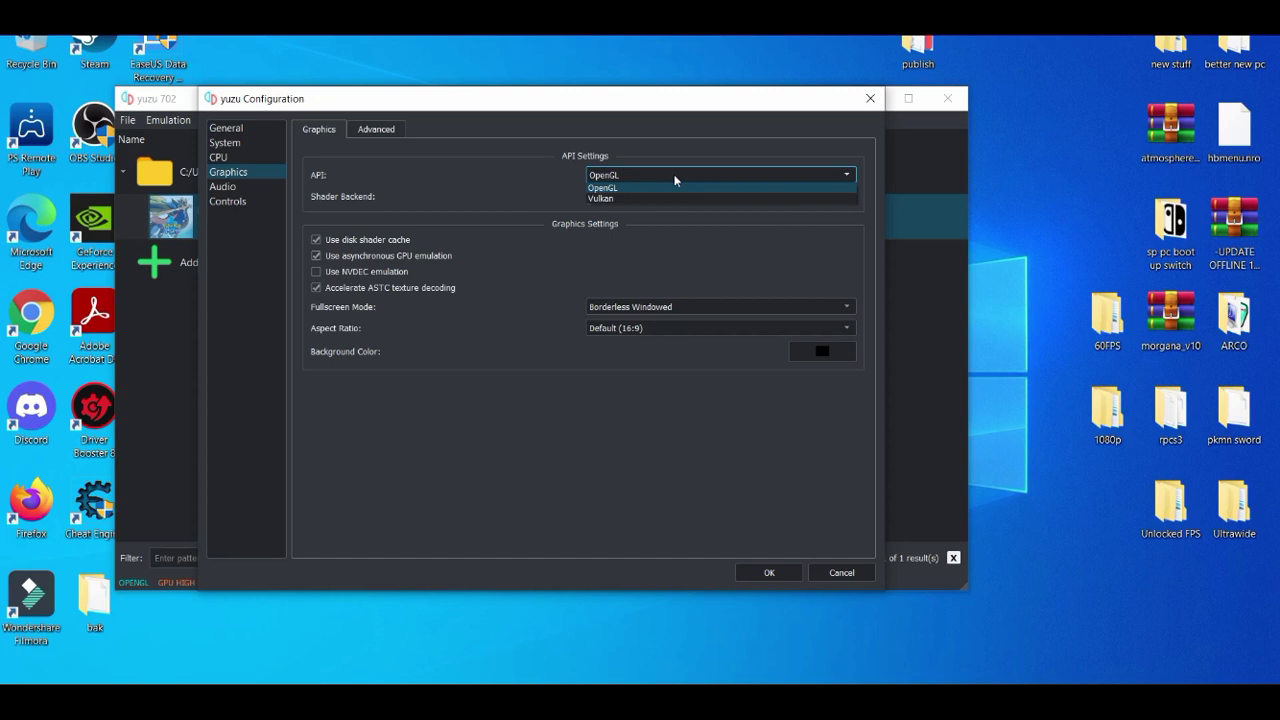
left_click(510, 177)
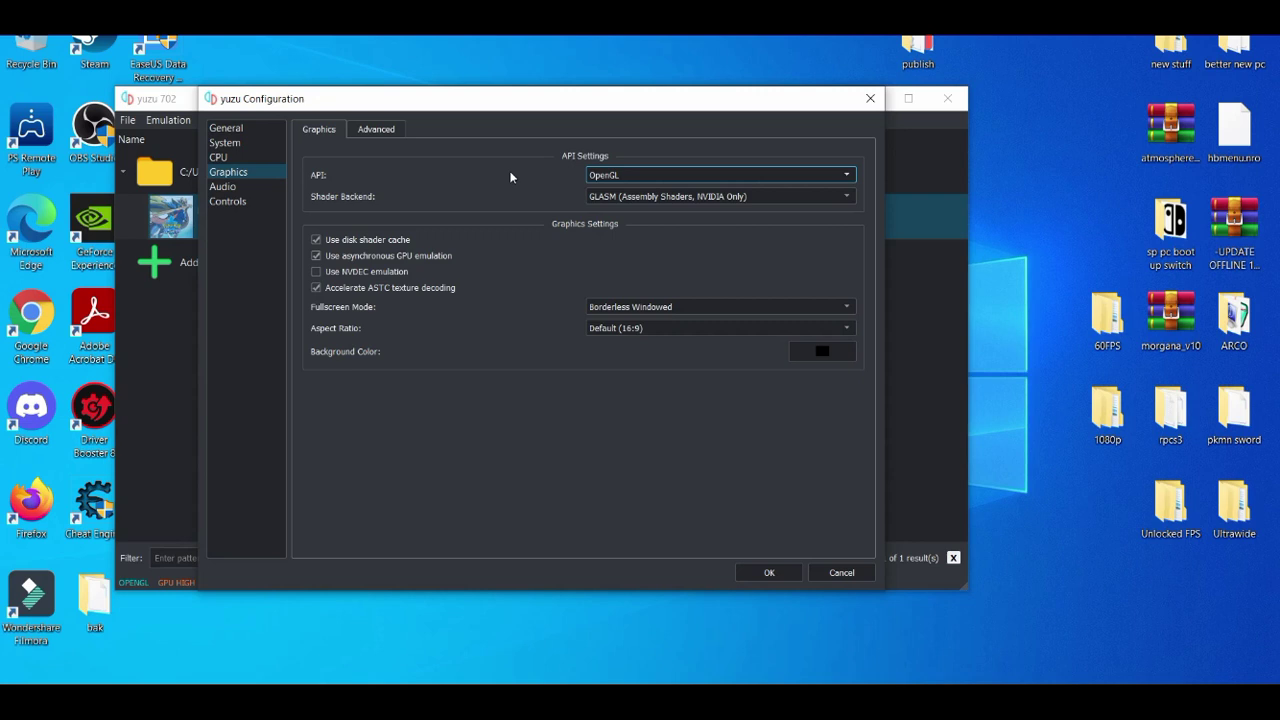
- In the advanced graphics settings, choose High for the accuracy level and Default for anisotropic filtering
left_click(388, 137)
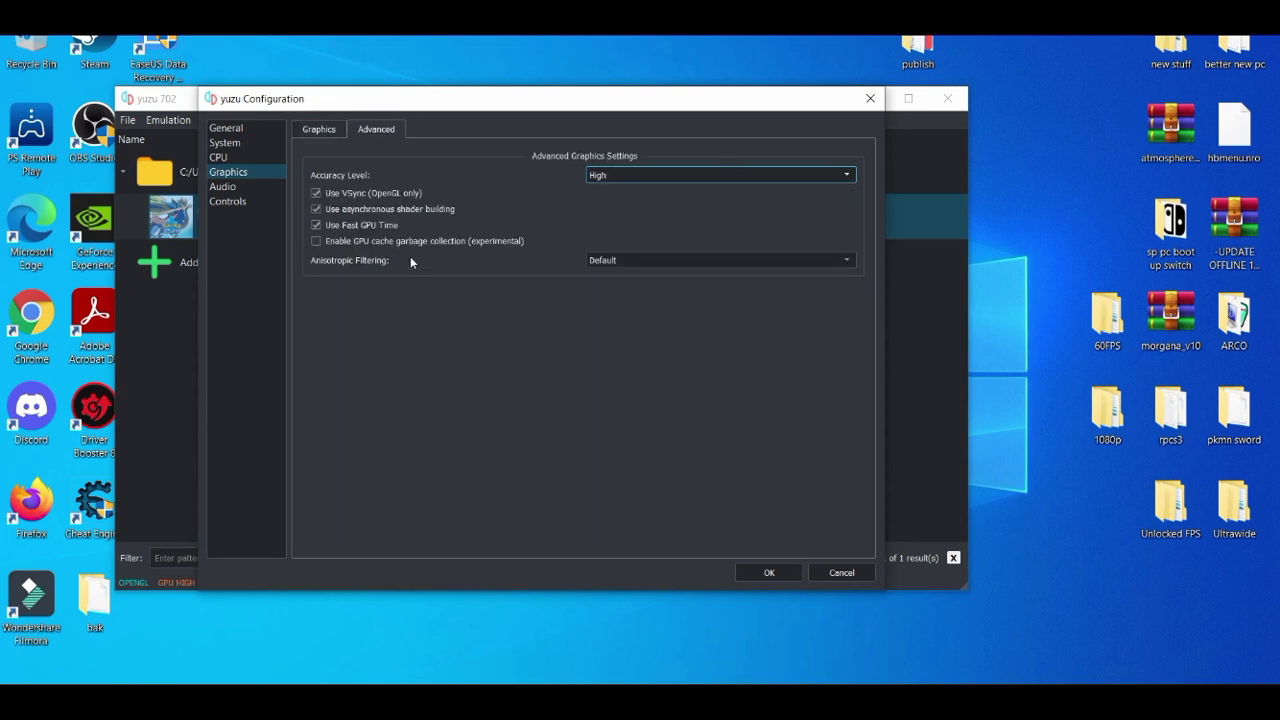
mouse_move(389, 193)
left_click(671, 174)
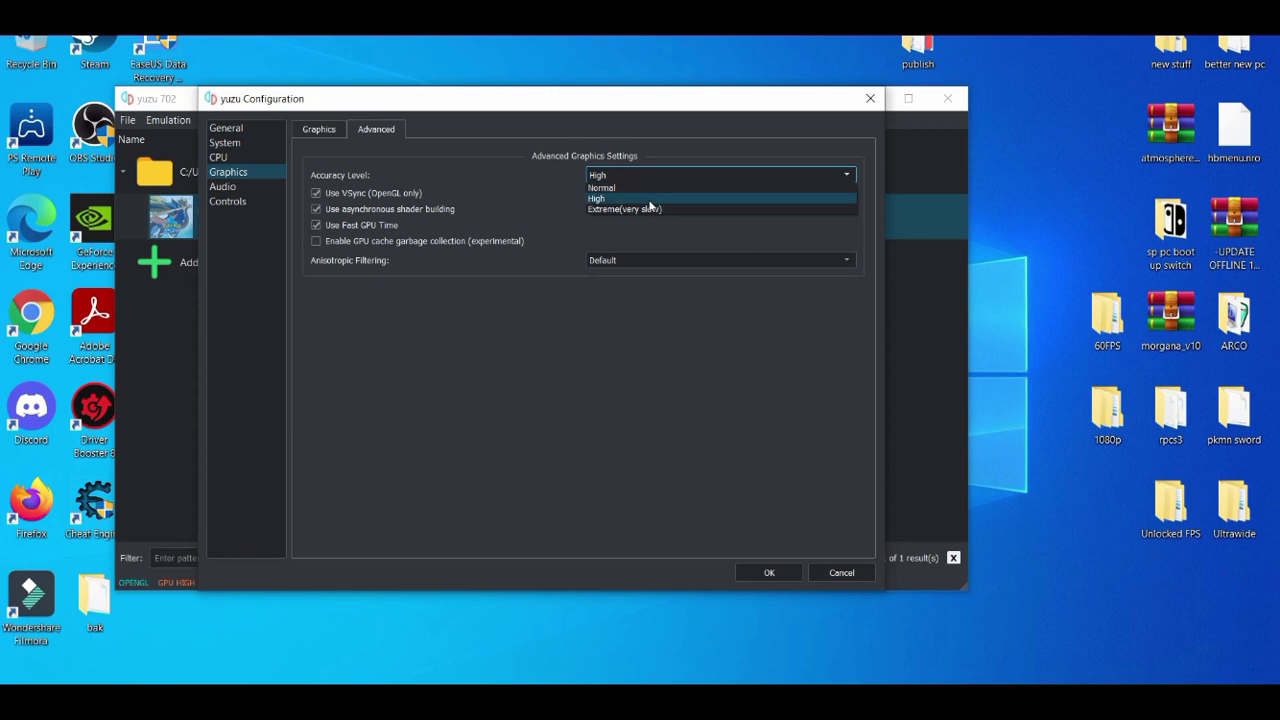
left_click(648, 199)
left_click(638, 260)
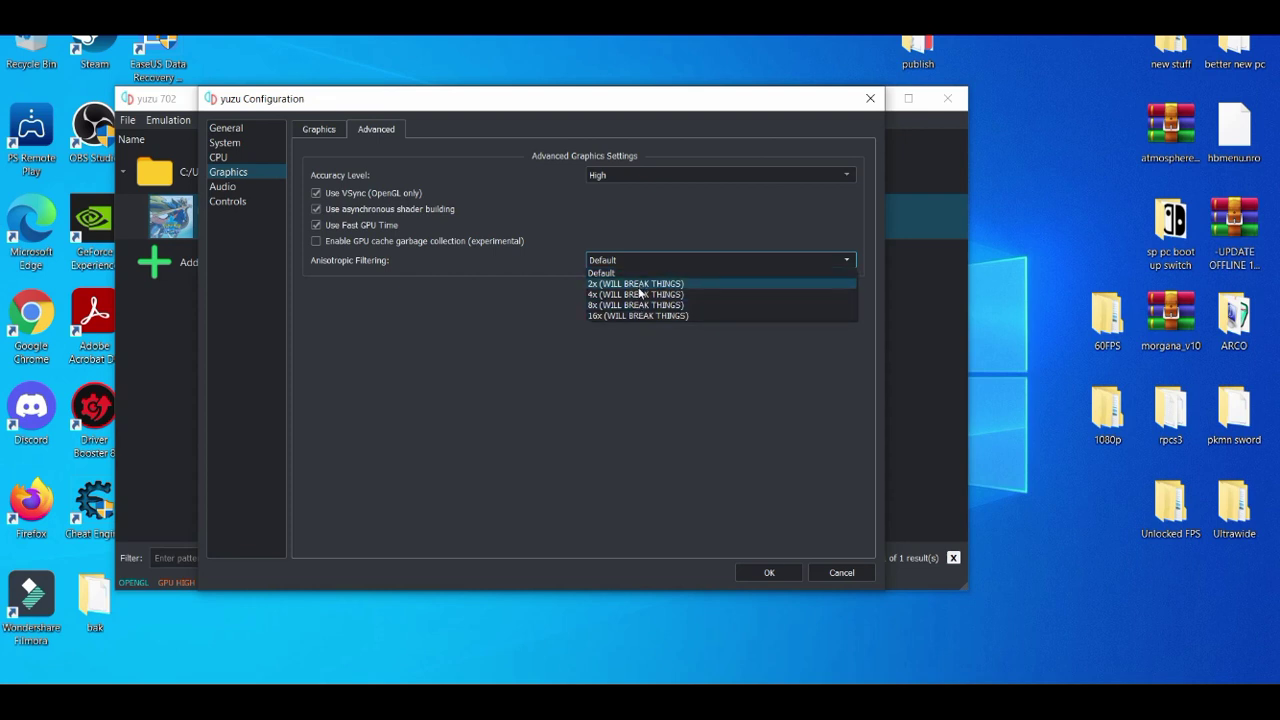
left_click(619, 280)
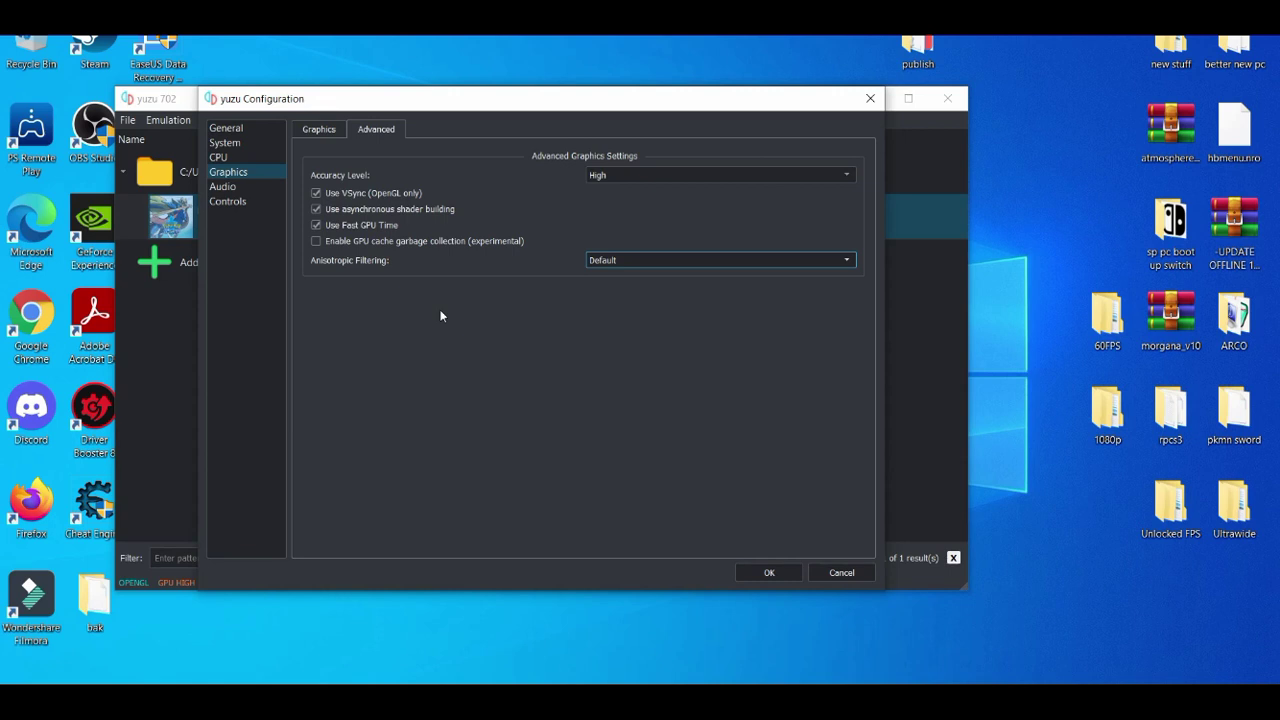
- Check the general graphics and audio settings, and save the configuration
left_click(330, 136)
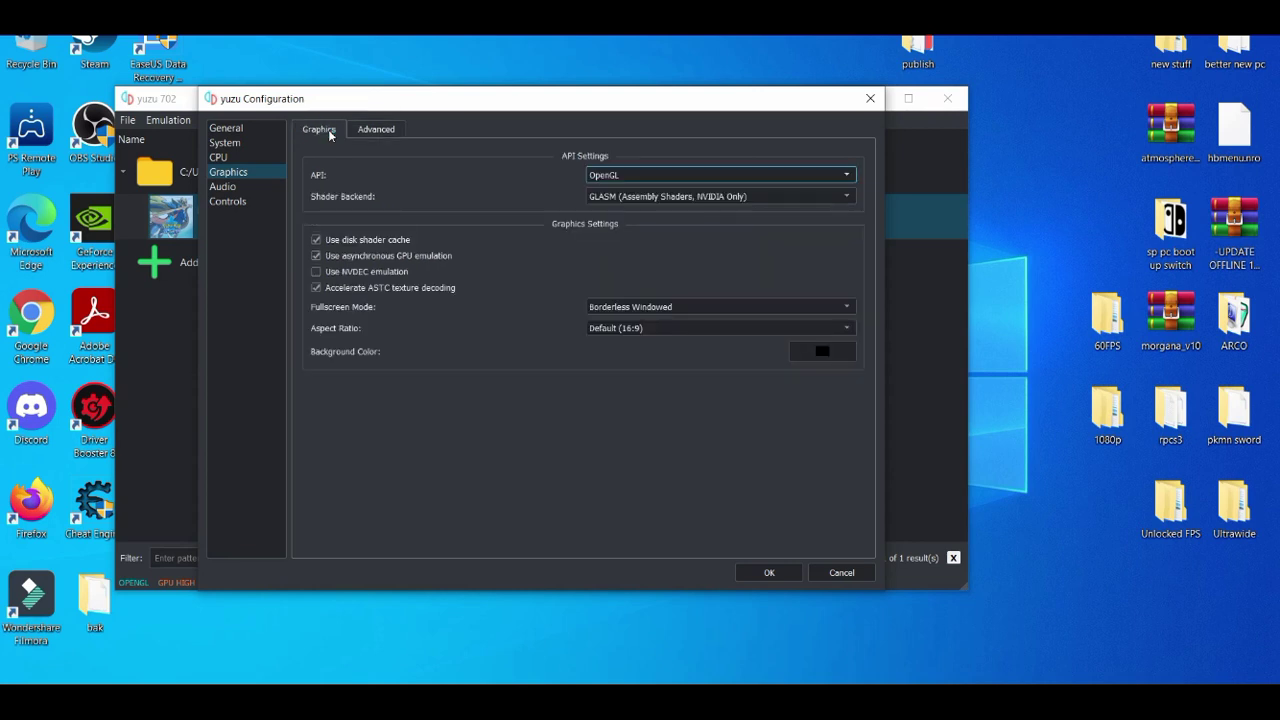
left_click(269, 190)
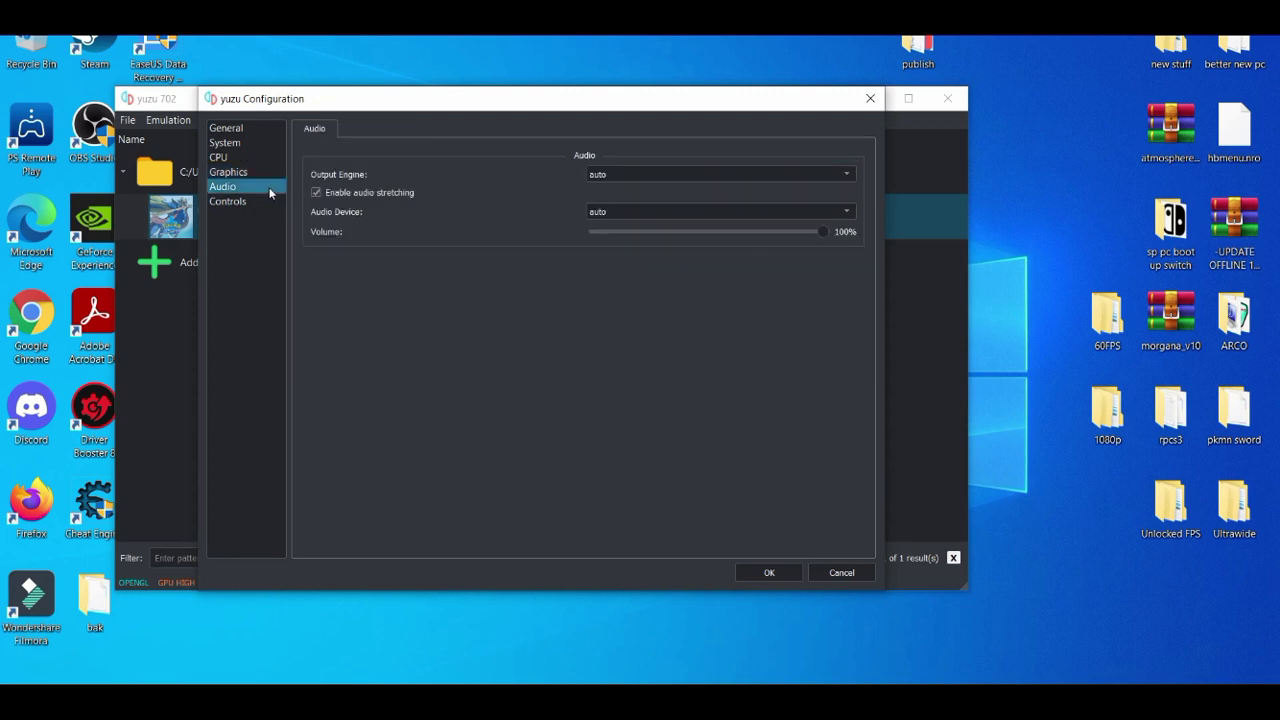
left_click(769, 573)
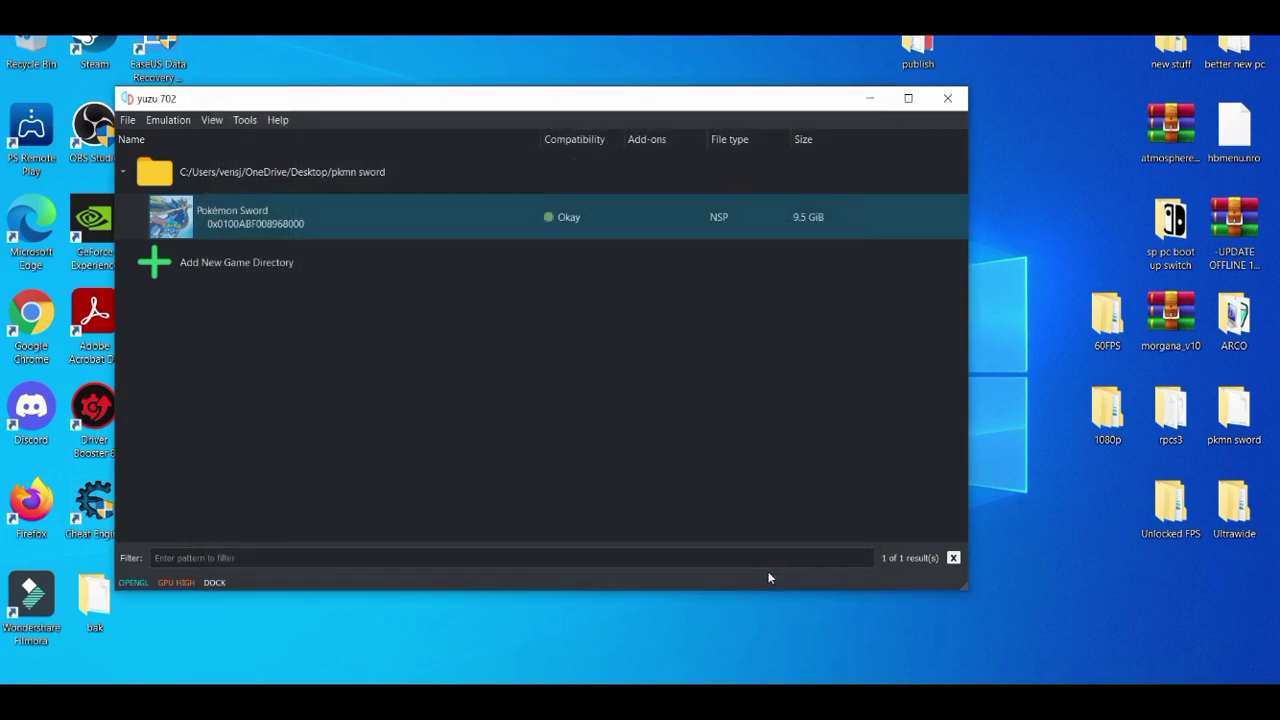
- Open the mod data location of Pokémon Sword and move the 60FPS folder from the desktop into it
left_click_drag(547, 107, 563, 62)
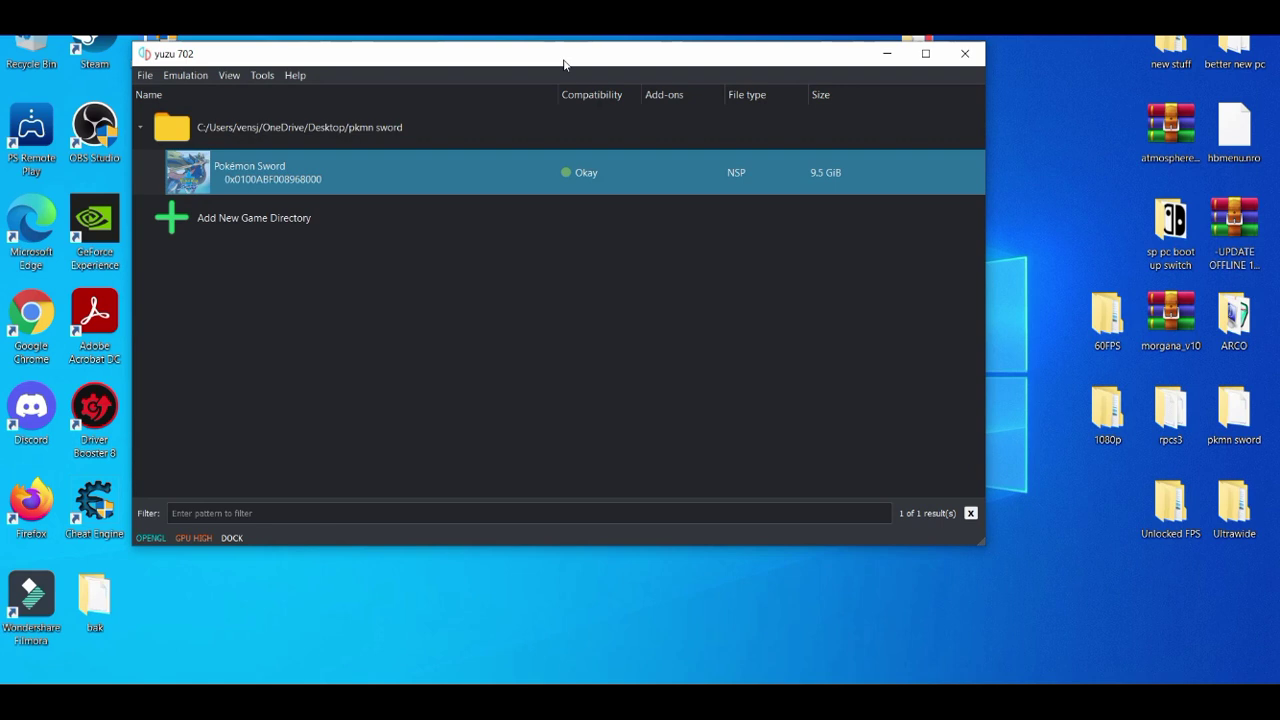
right_click(512, 161)
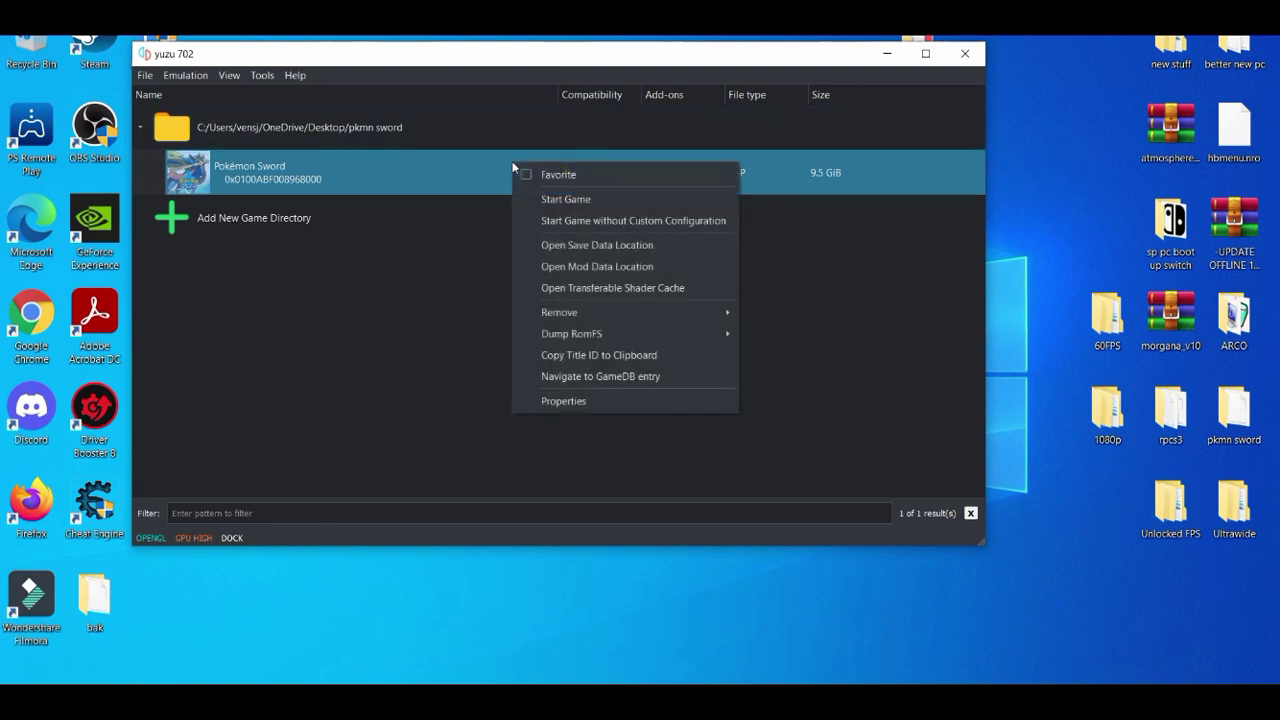
left_click(597, 267)
left_click_drag(1104, 340, 420, 503)
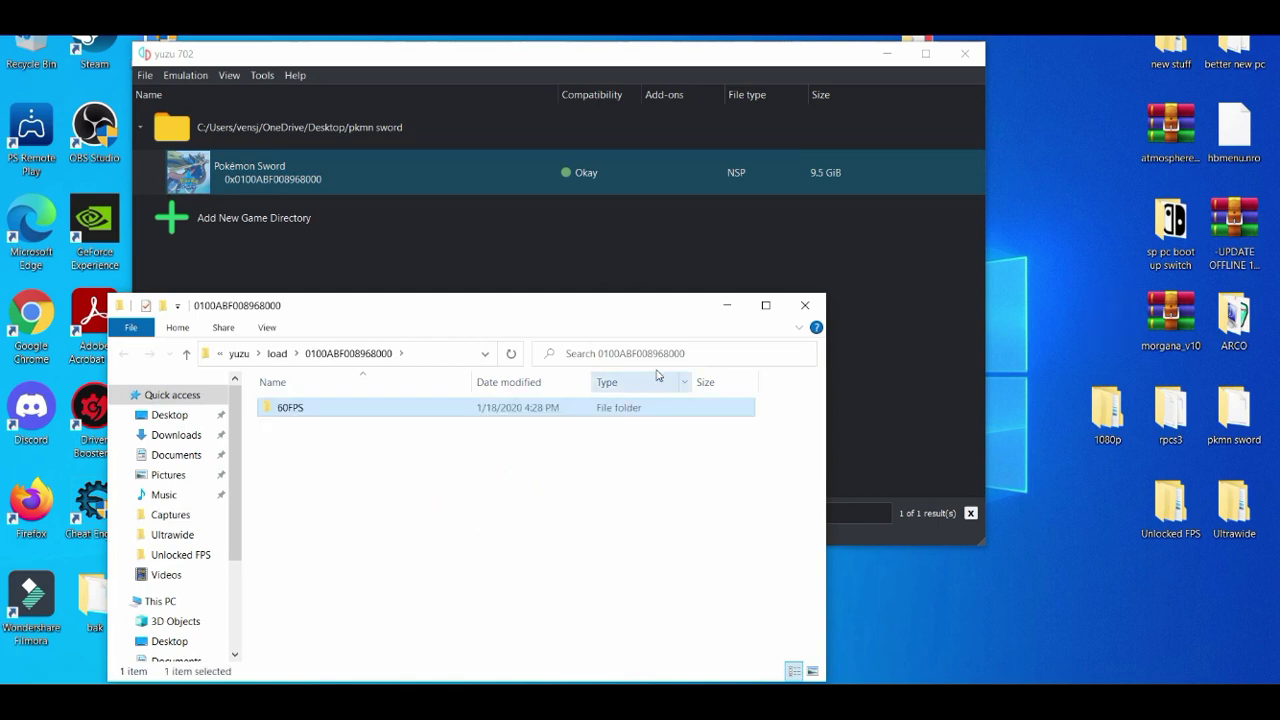
left_click(802, 306)
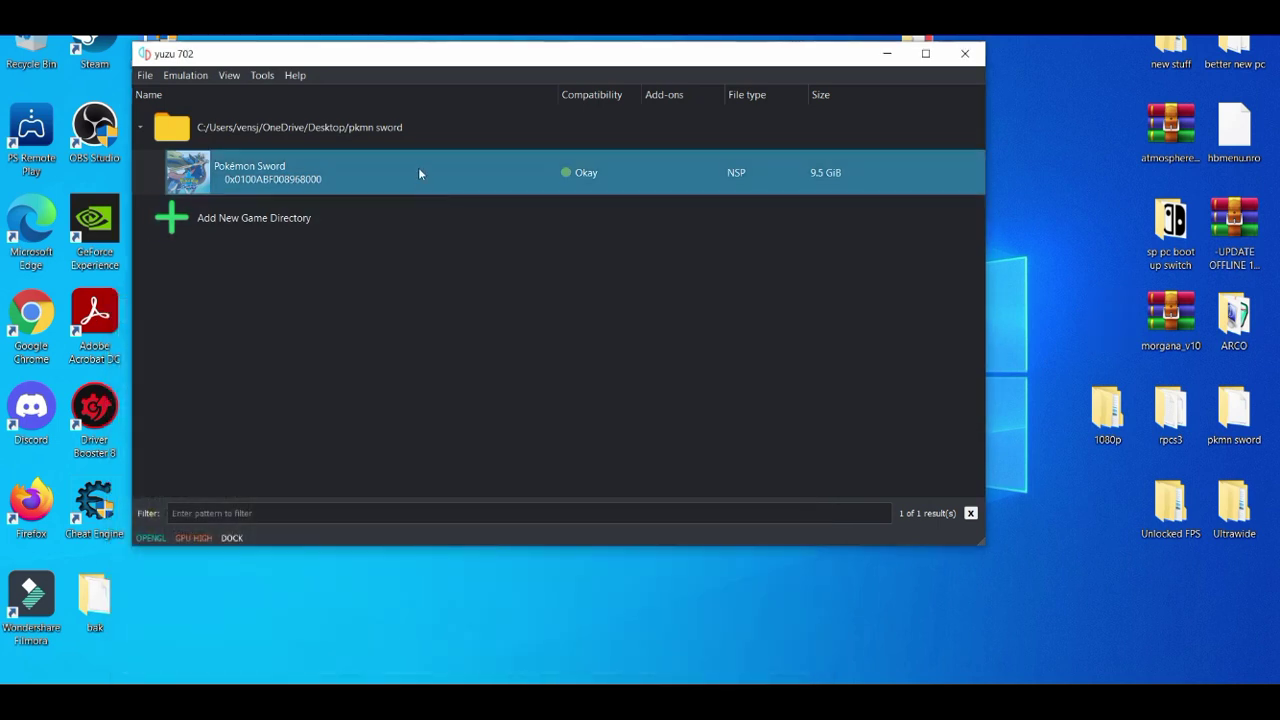
- Check the add-ons in Pokémon Sword's properties for the 60FPS patch
right_click(418, 170)
left_click(470, 408)
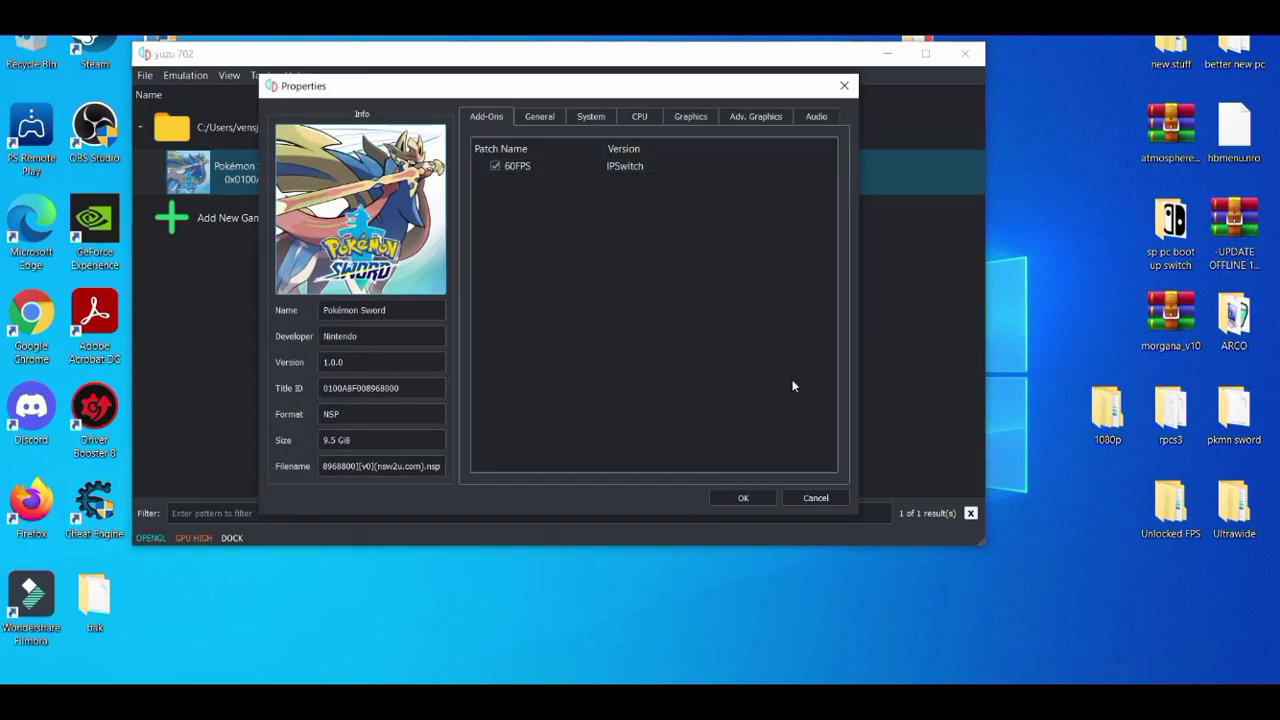
left_click(743, 497)
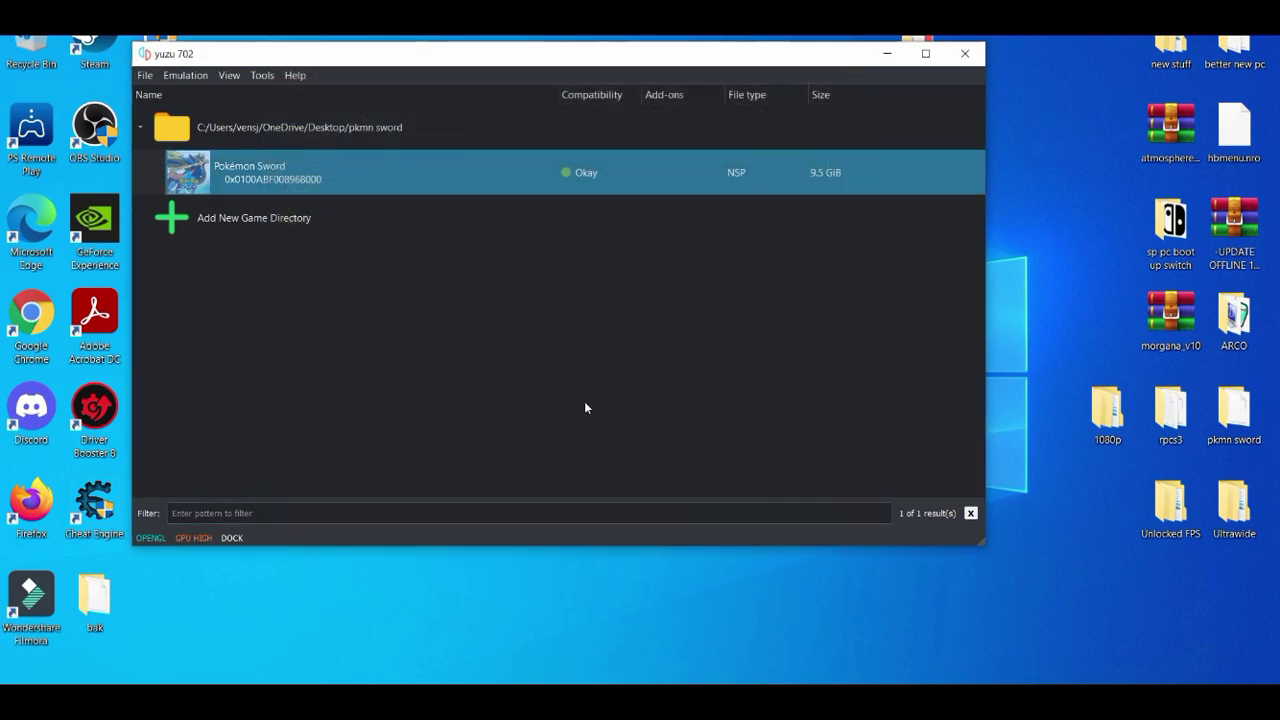
- Minimize the emulator, switch to the NVIDIA Control Panel and show the PhysX configuration
left_click(886, 53)
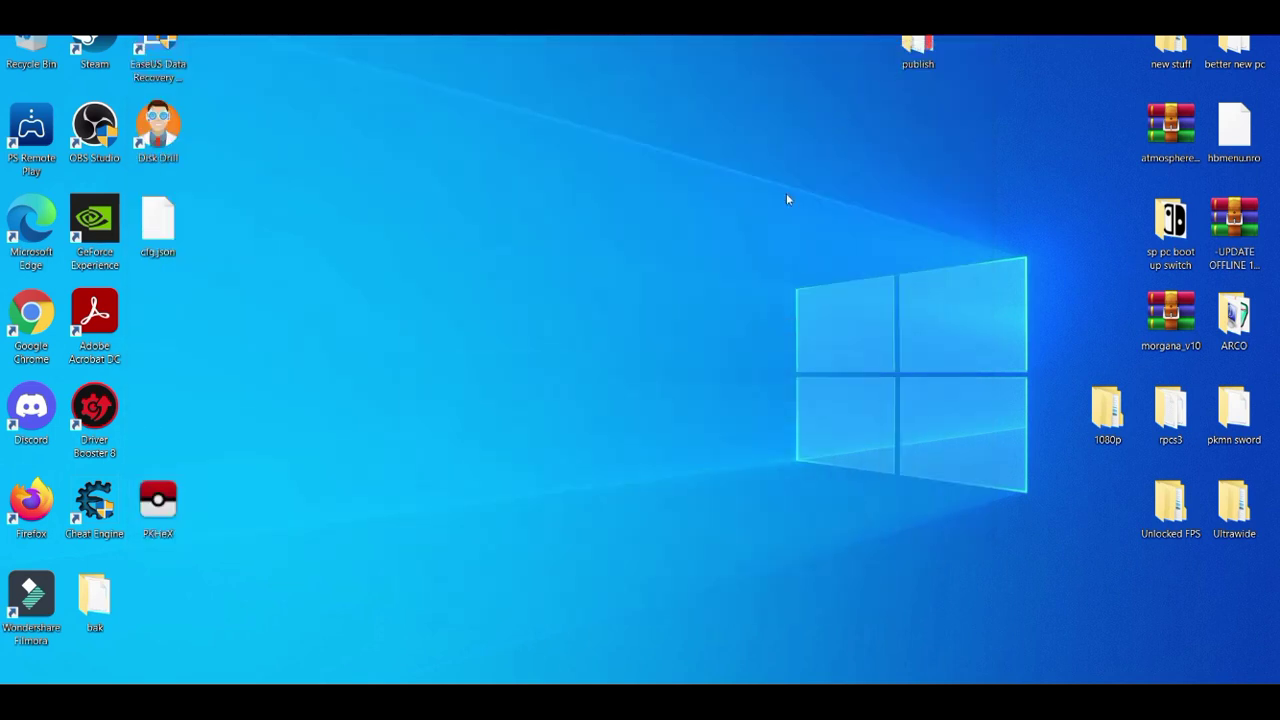
right_click(563, 299)
left_click(645, 437)
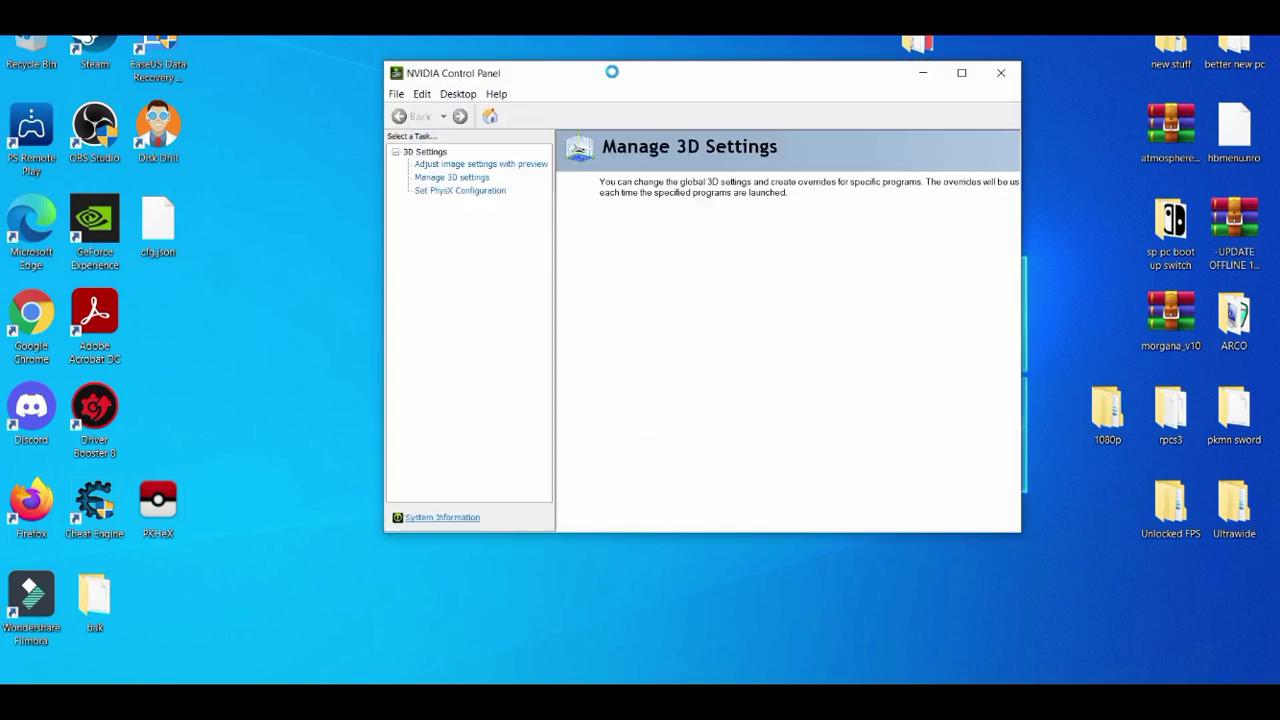
left_click(481, 196)
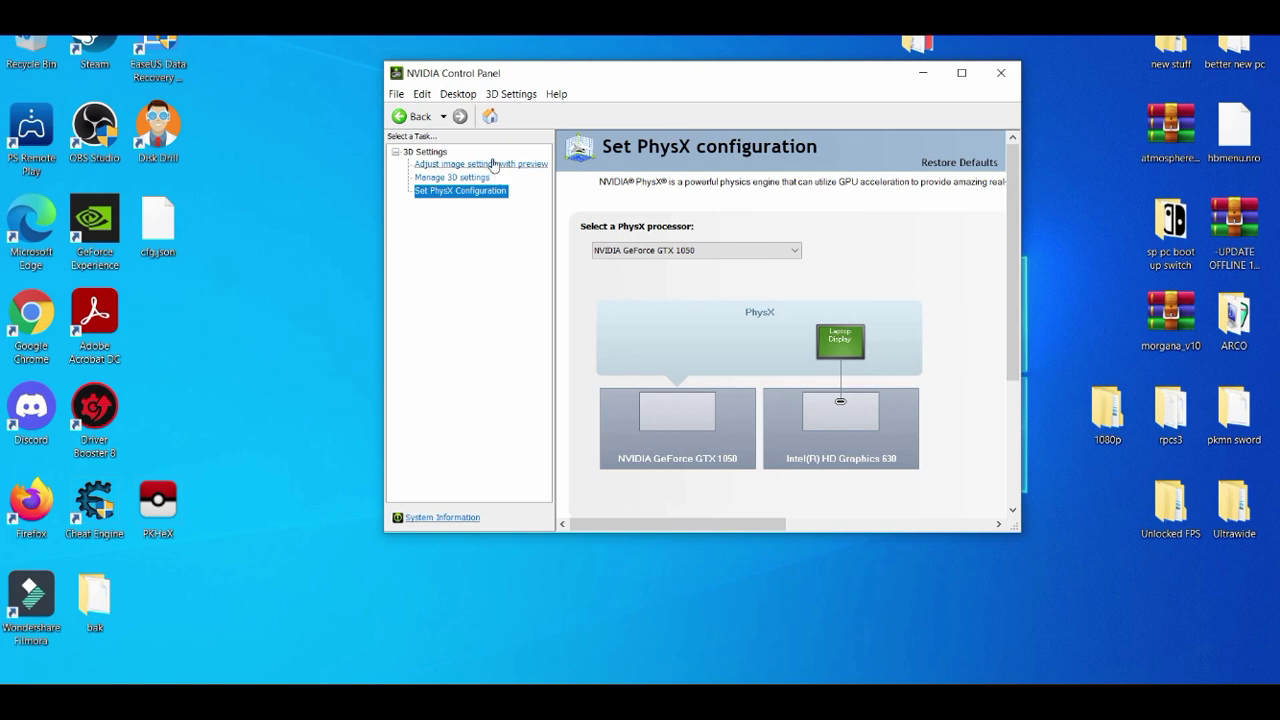
- Set the image settings to use the preference emphasizing Performance and apply the change
left_click(493, 164)
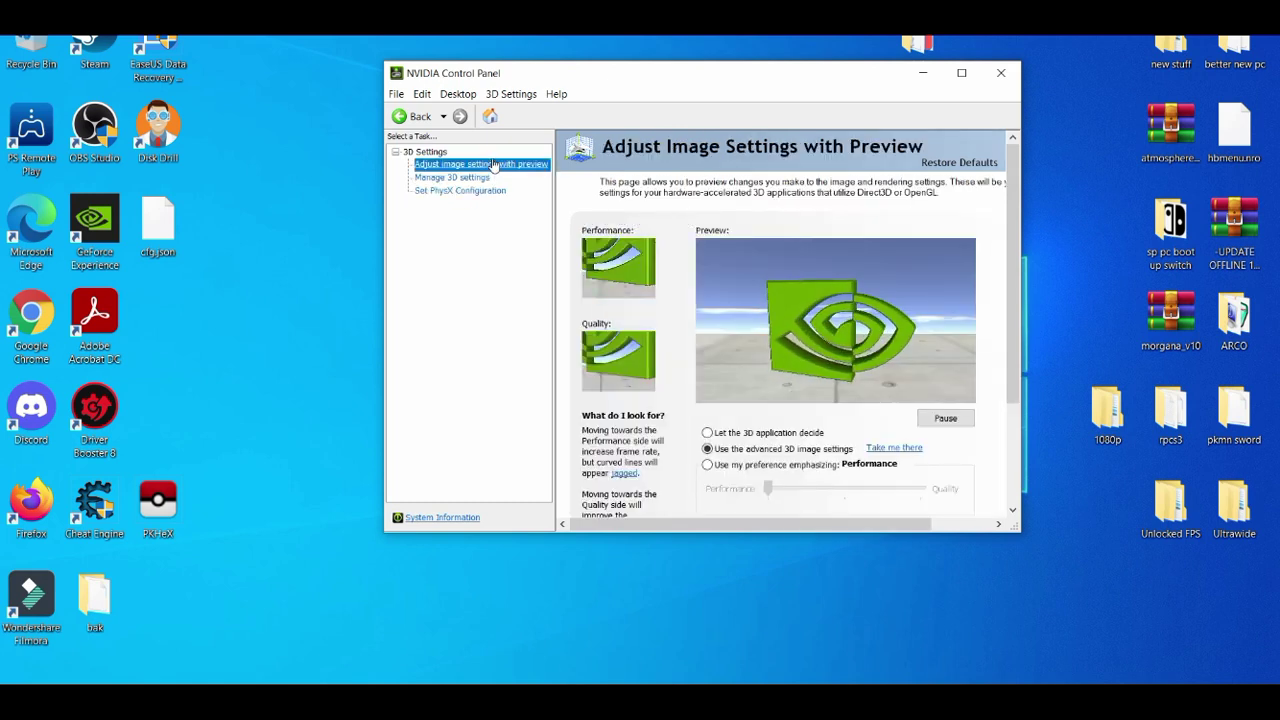
left_click(709, 466)
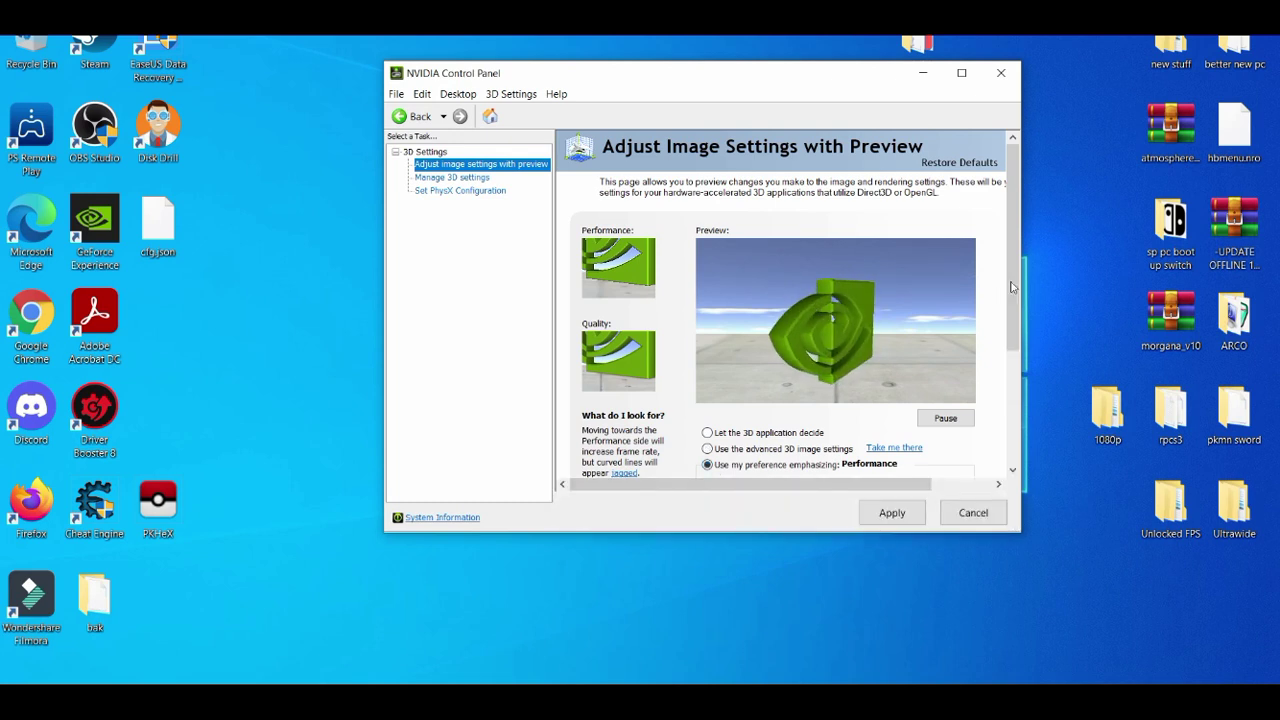
scroll(1013, 287, "down", 2)
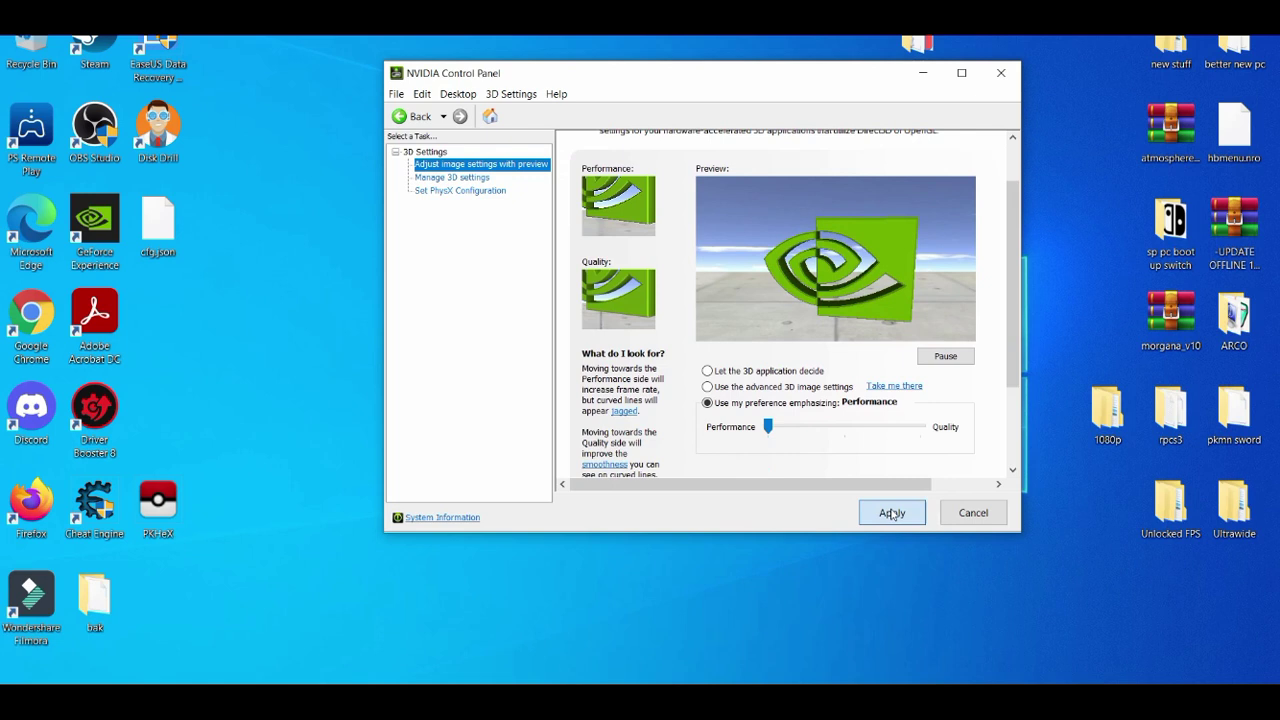
left_click(892, 514)
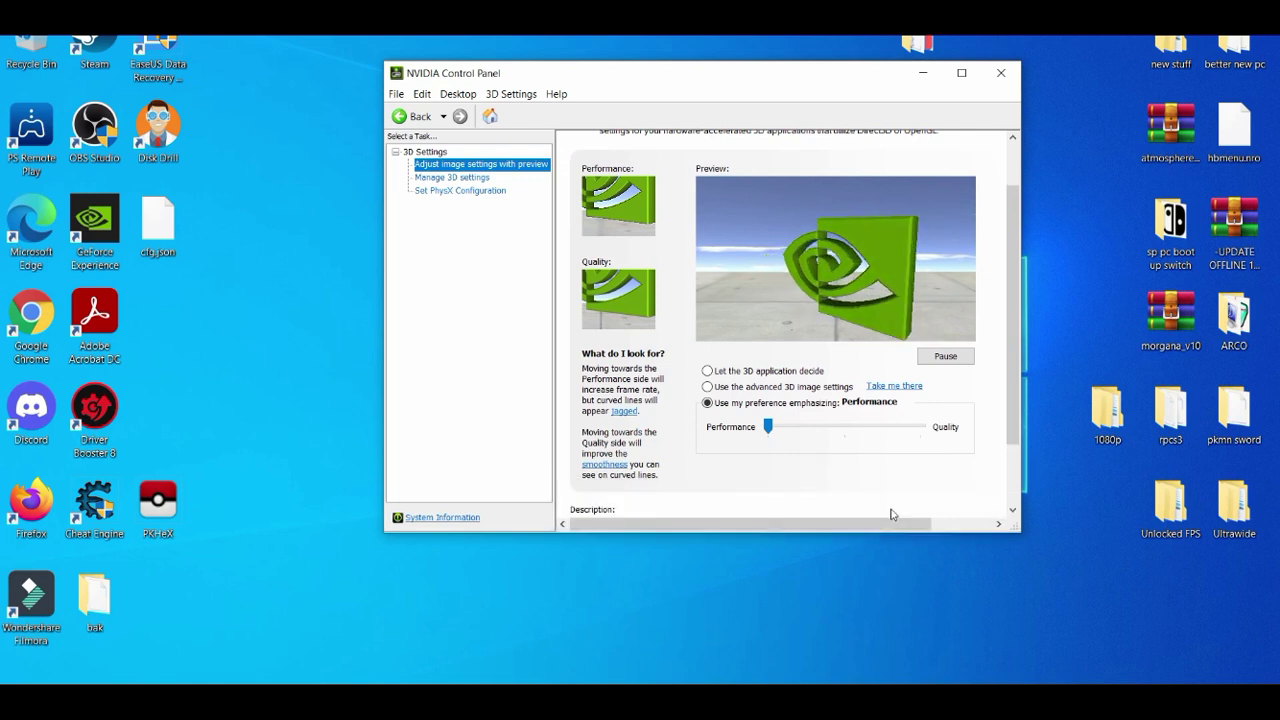
- In the global 3D settings, choose High-performance NVIDIA processor as the preferred graphics processor
left_click(452, 177)
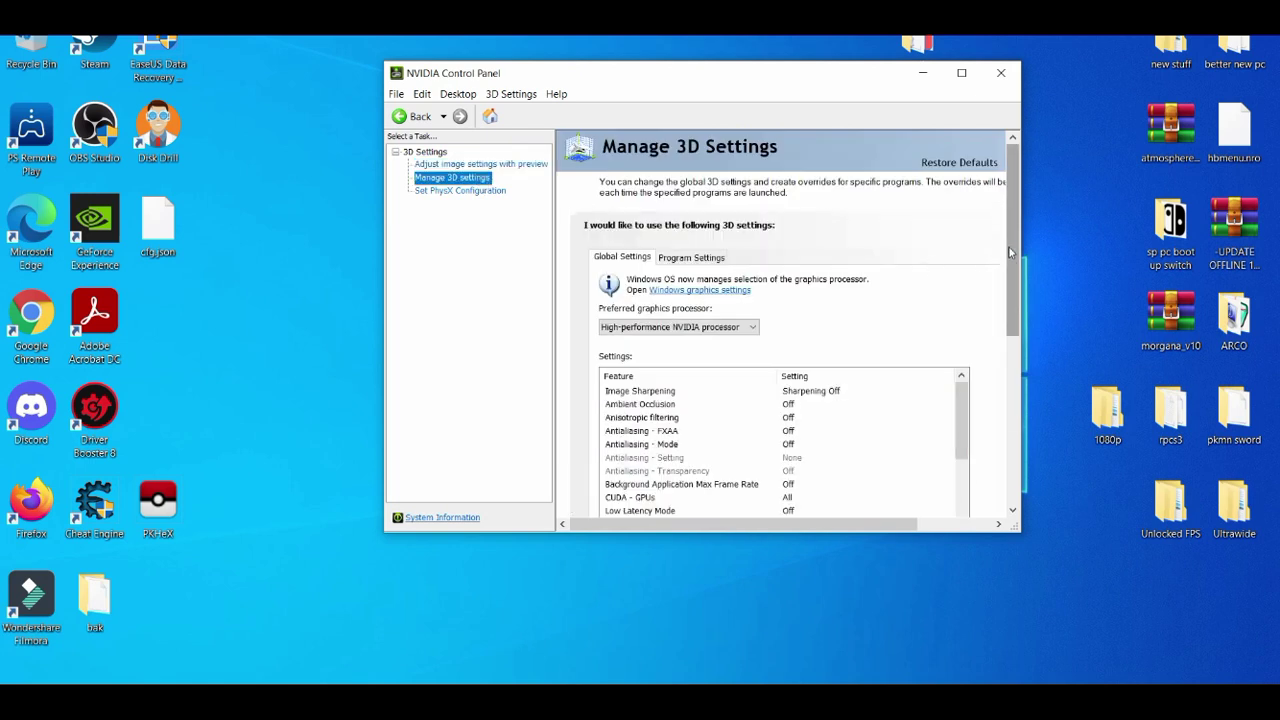
left_click_drag(1010, 242, 1007, 272)
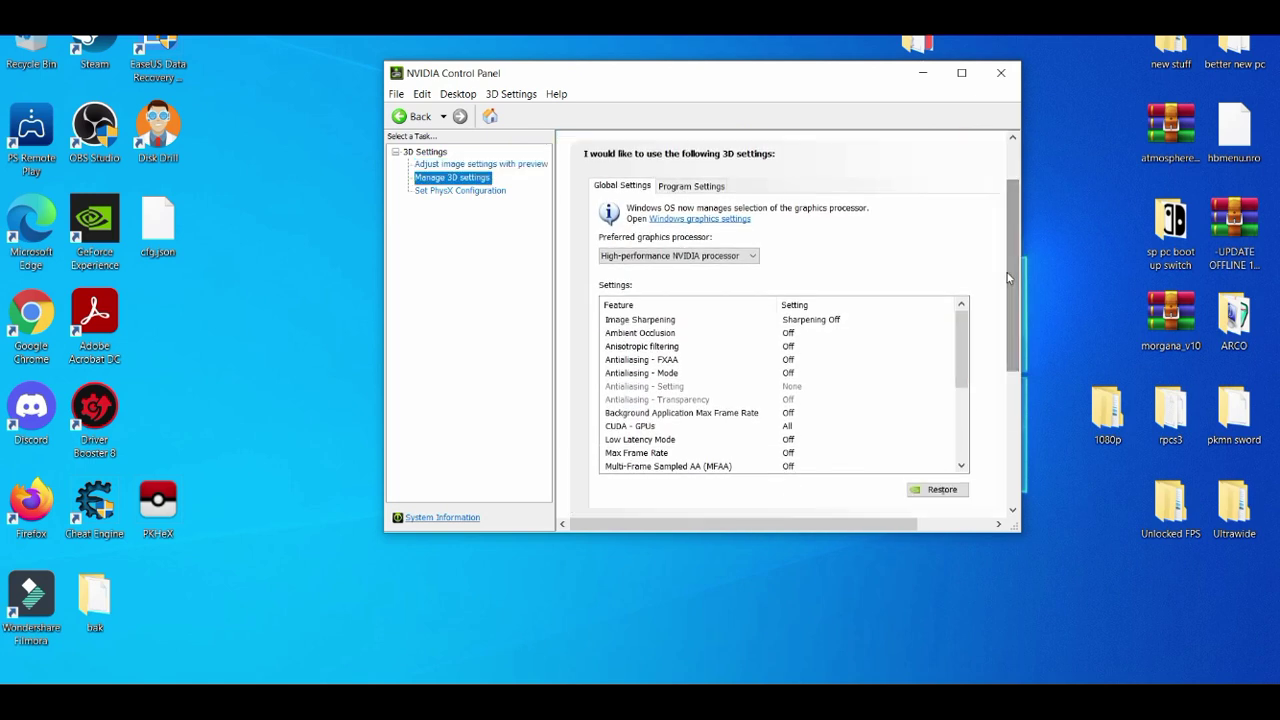
left_click(739, 259)
left_click(734, 284)
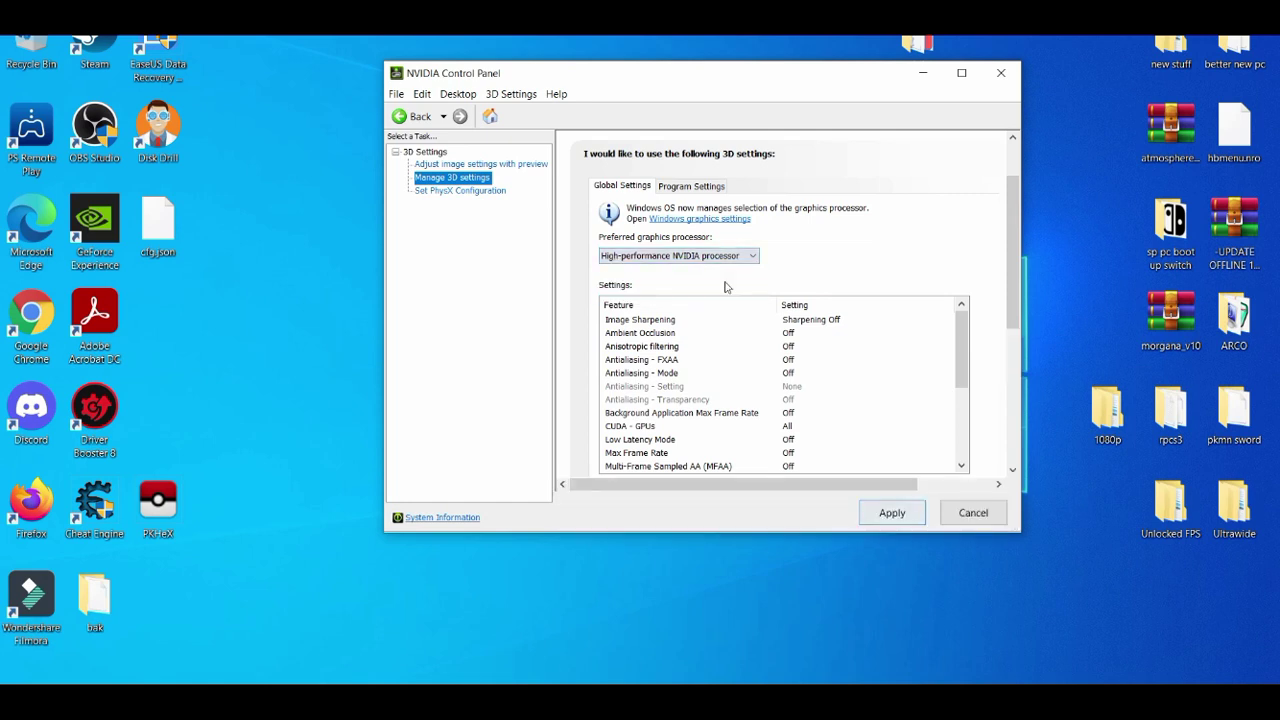
left_click_drag(964, 356, 957, 286)
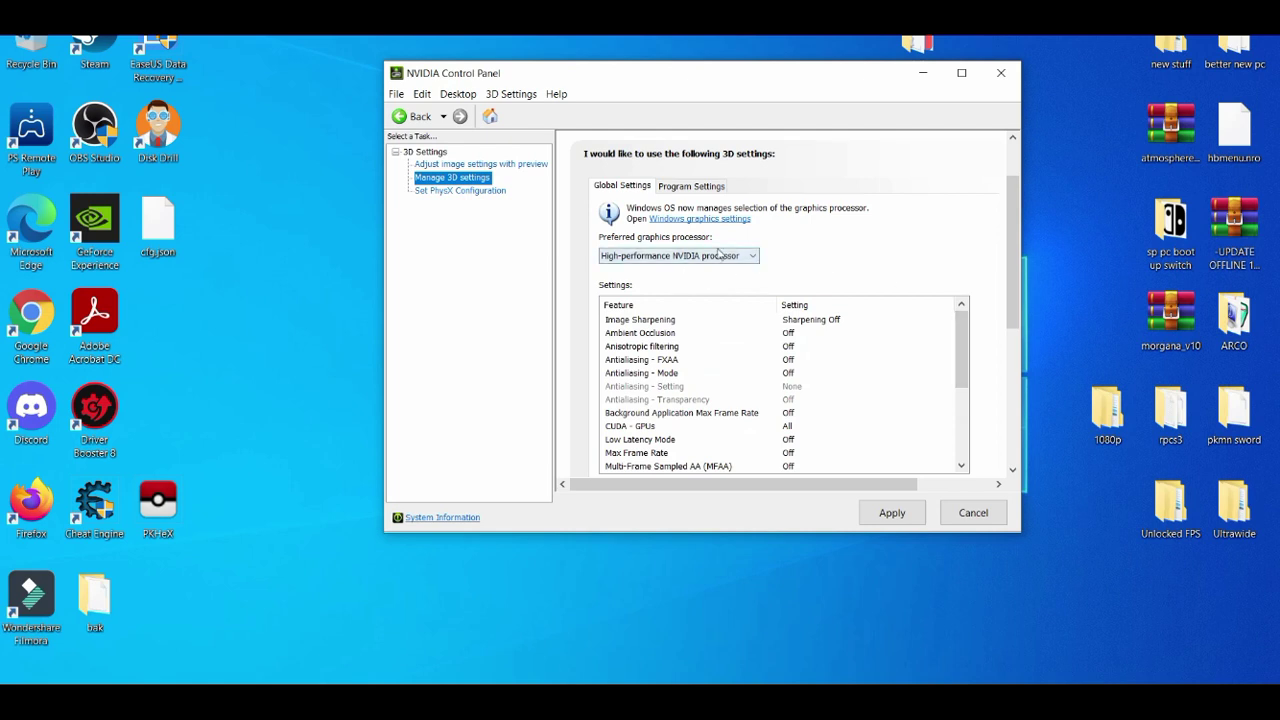
- Add yuzu to the programs with customized 3D settings in the program-specific settings
left_click(677, 185)
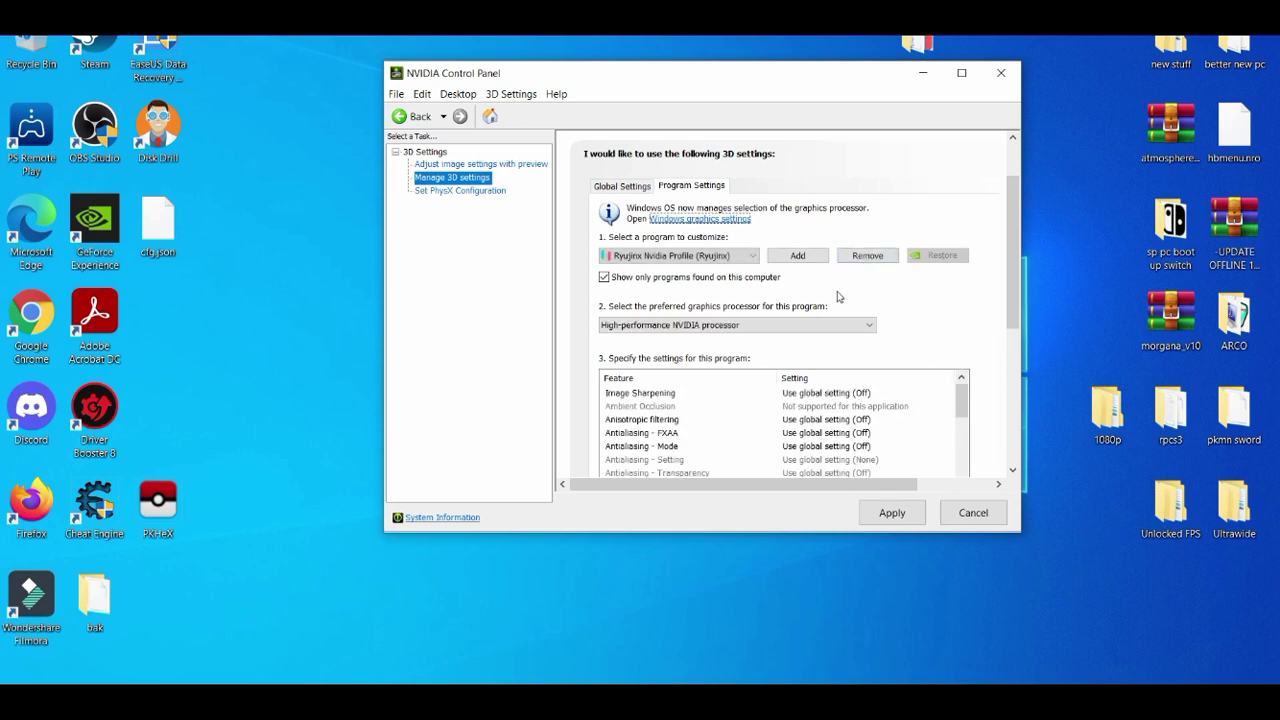
left_click(800, 257)
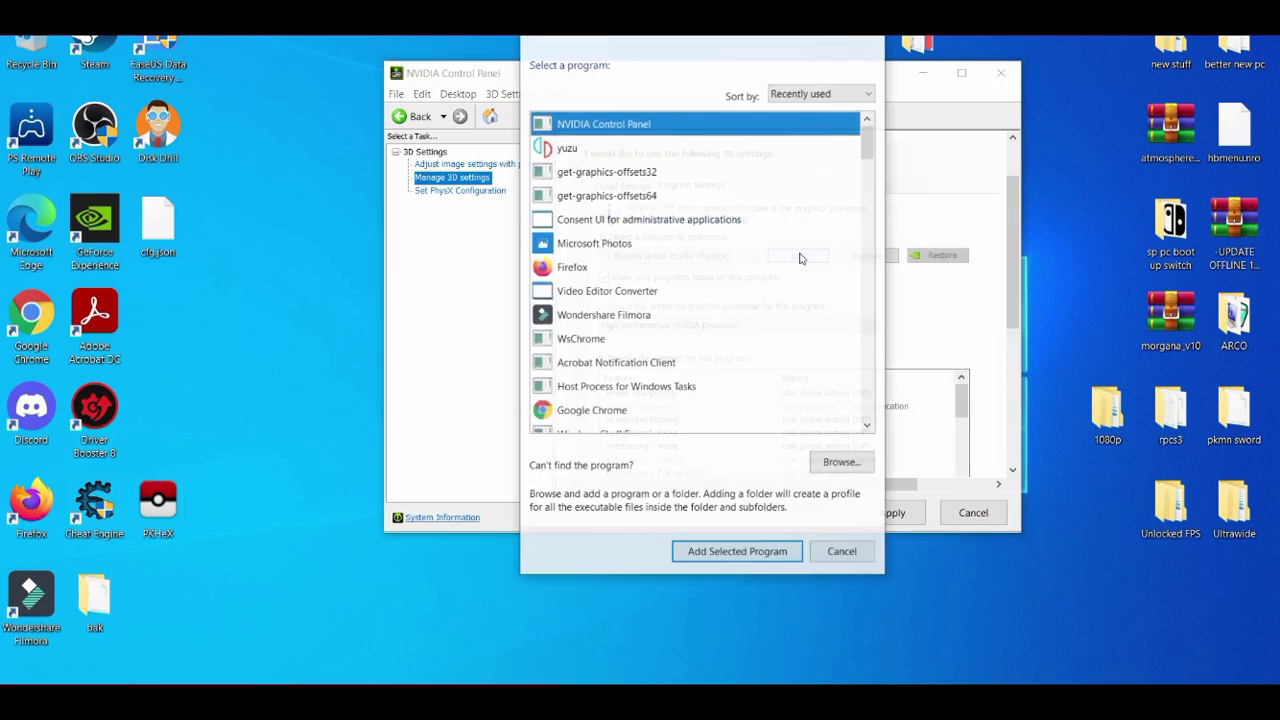
left_click(687, 155)
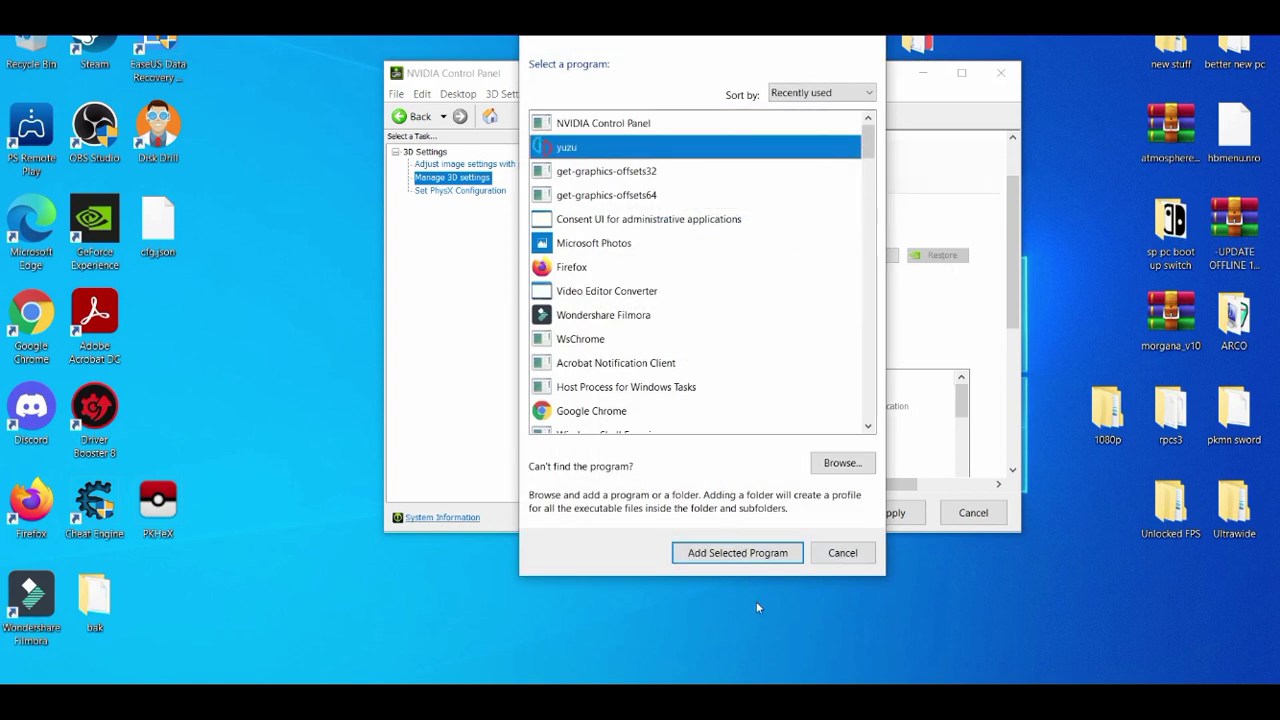
left_click(744, 556)
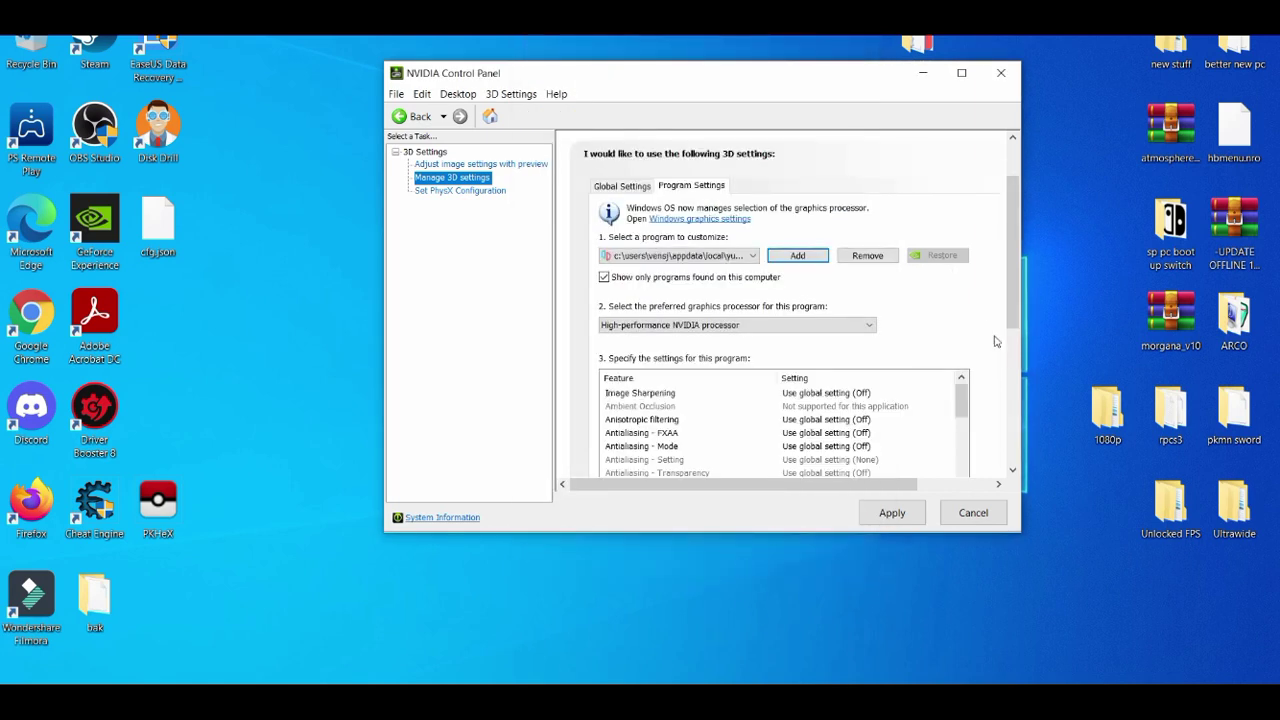
- Set yuzu's preferred graphics processor to High-performance NVIDIA processor and apply the program settings
left_click_drag(1013, 265, 1020, 296)
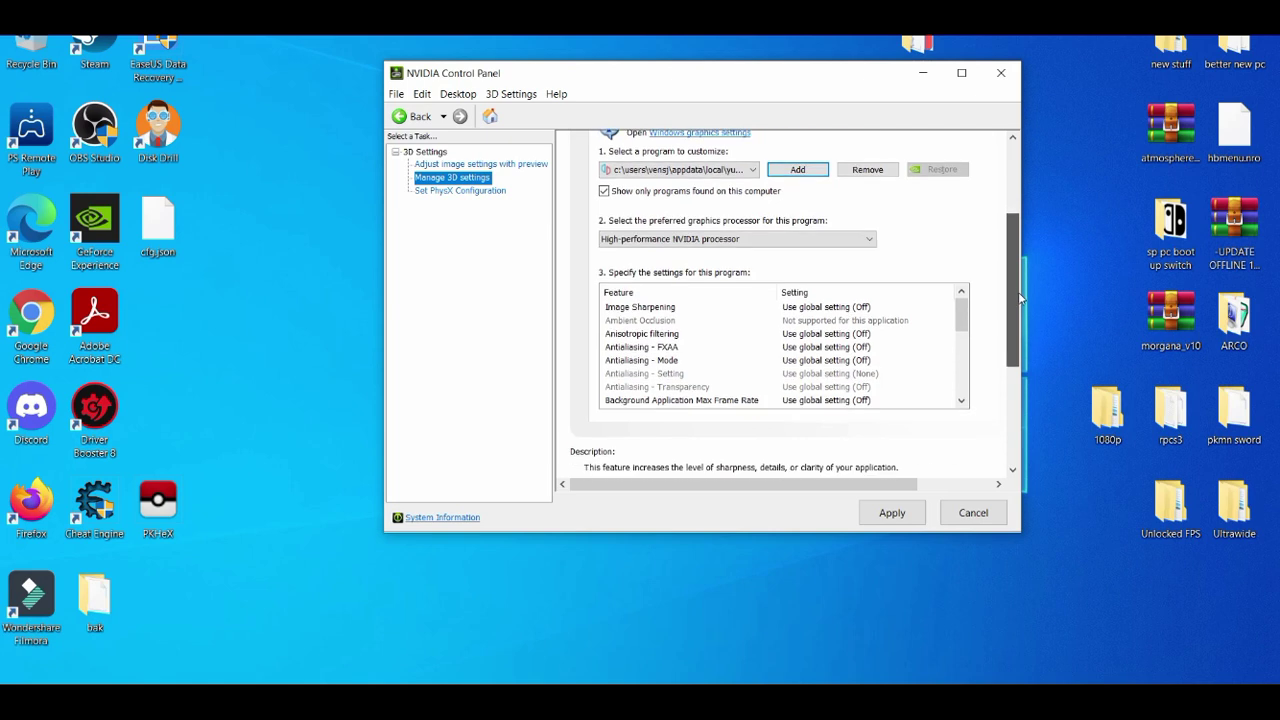
left_click(805, 239)
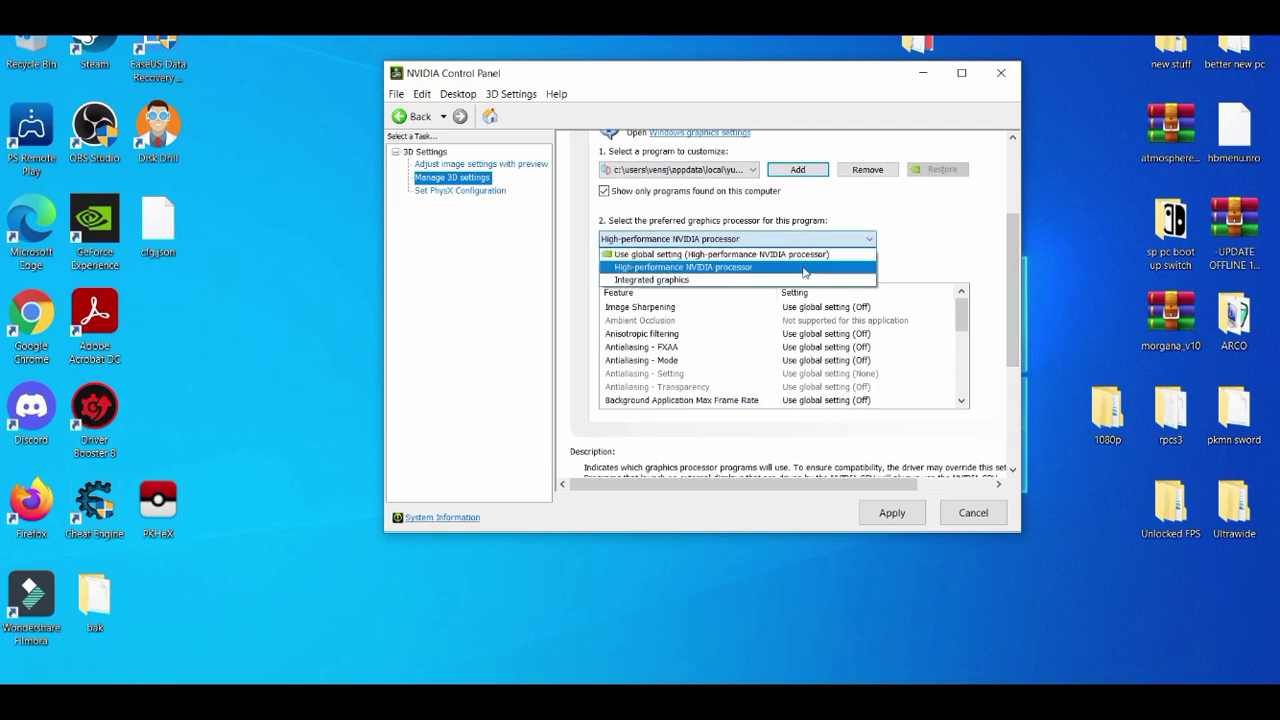
left_click(803, 268)
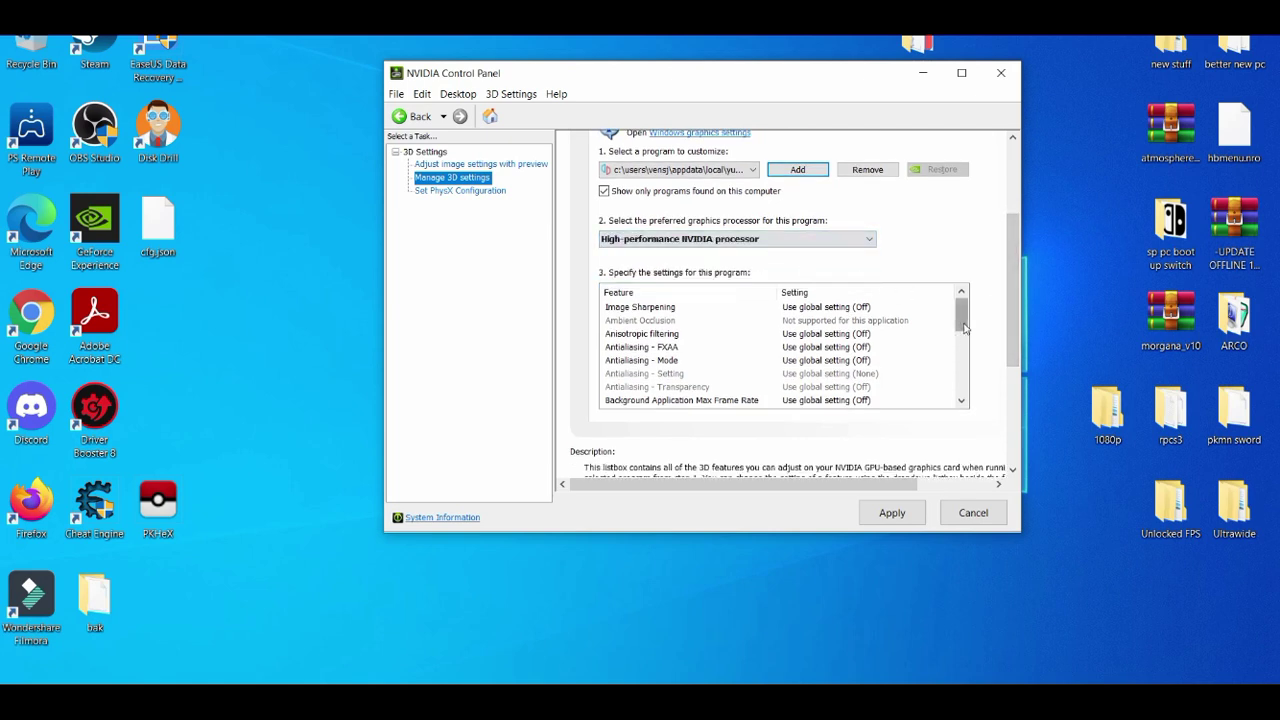
mouse_move(965, 327)
left_mouse_down()
mouse_move(964, 400)
mouse_move(962, 318)
left_mouse_up()
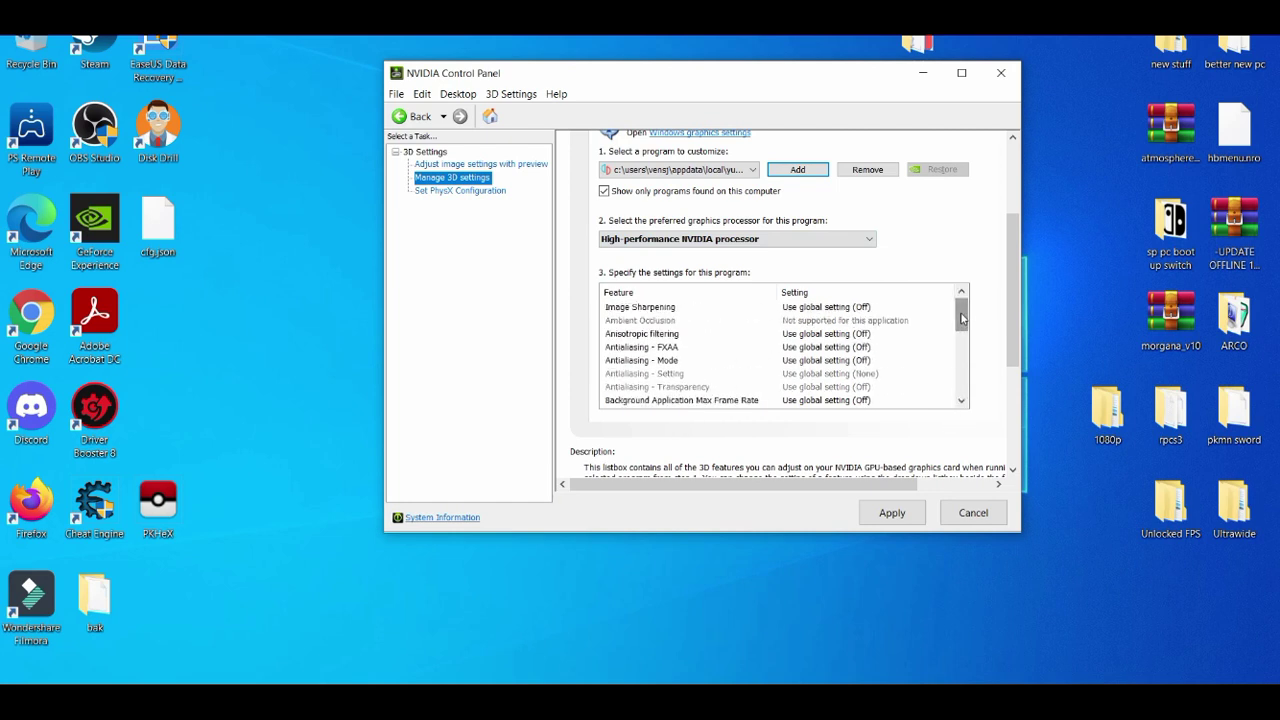
left_click(897, 522)
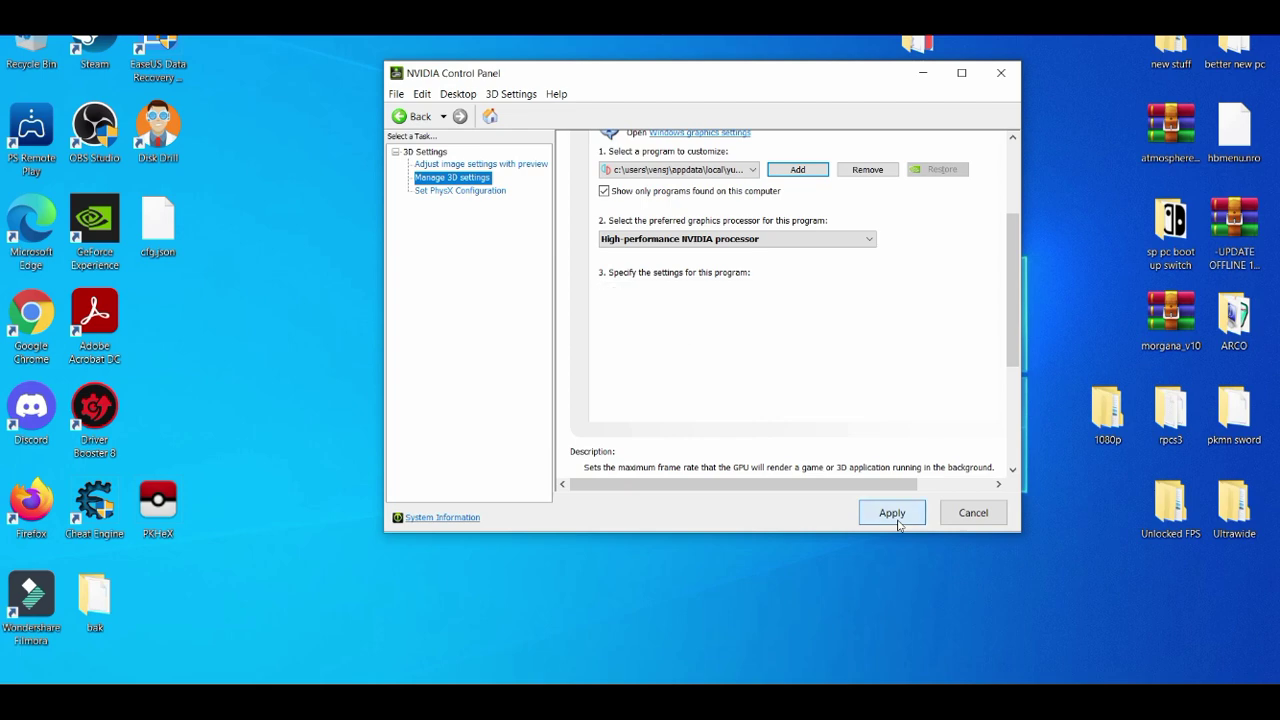
- Close the NVIDIA Control Panel and bring the yuzu window with the game list back up
left_click(1001, 73)
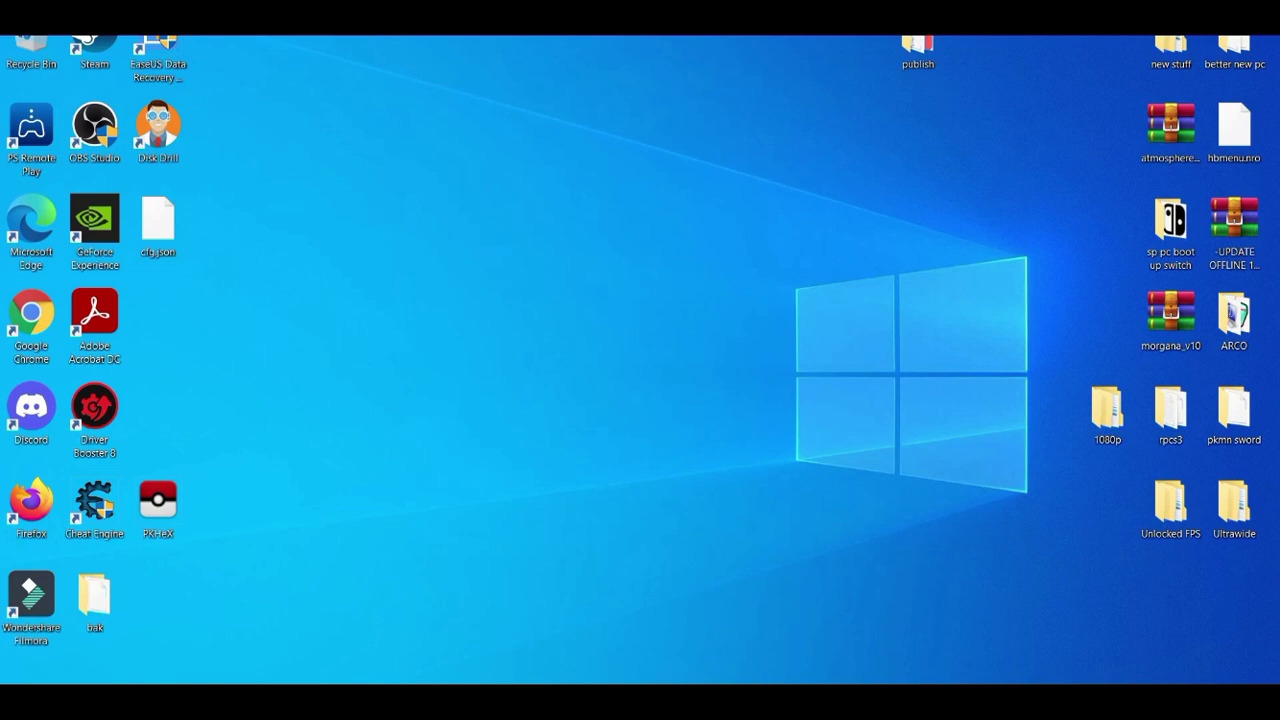
left_click(770, 681)
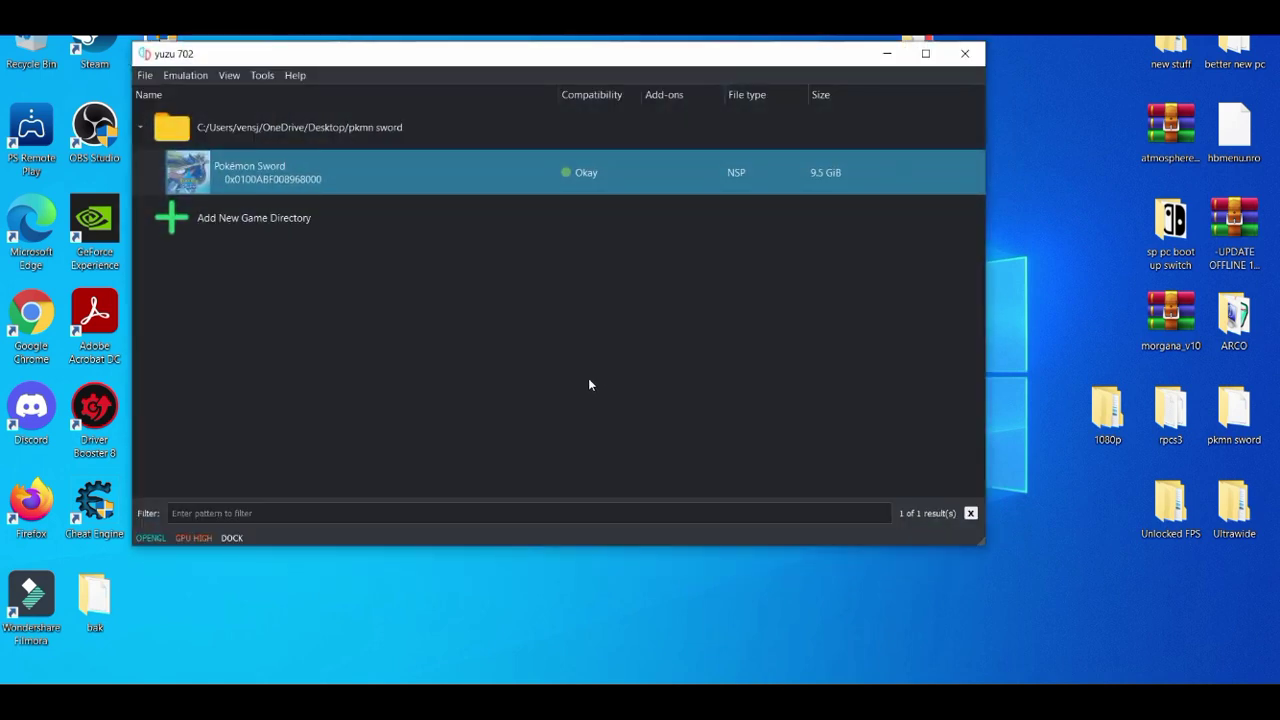